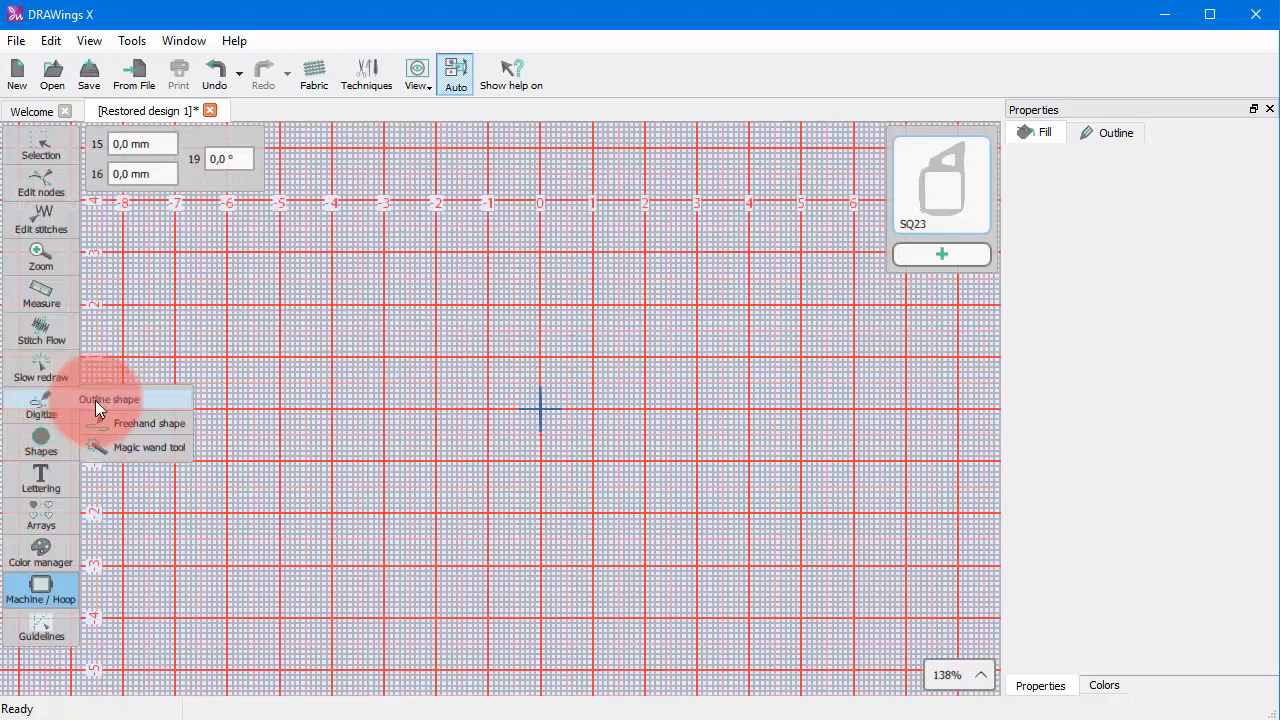
# With the Outline shape tool, draw an open five-node arch about 30 mm wide and high, just left of the grid's centre
pyautogui.click(95, 400)
pyautogui.click(285, 463)
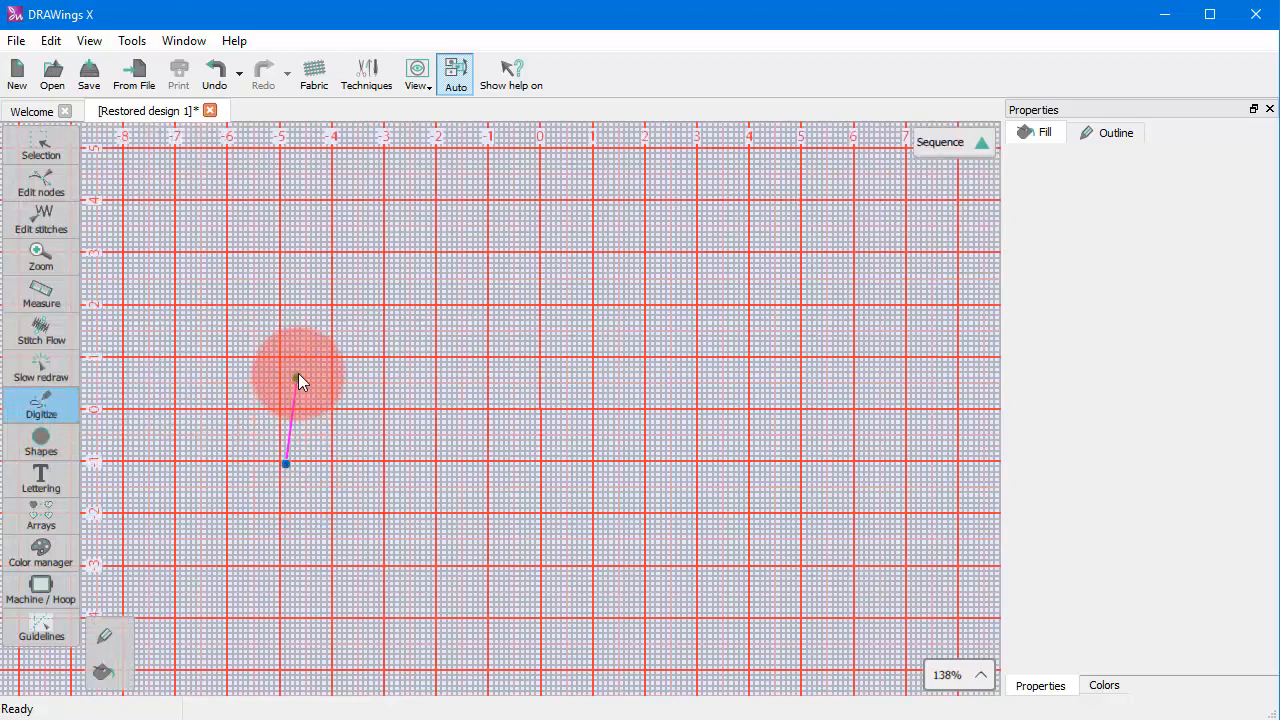
pyautogui.click(298, 373)
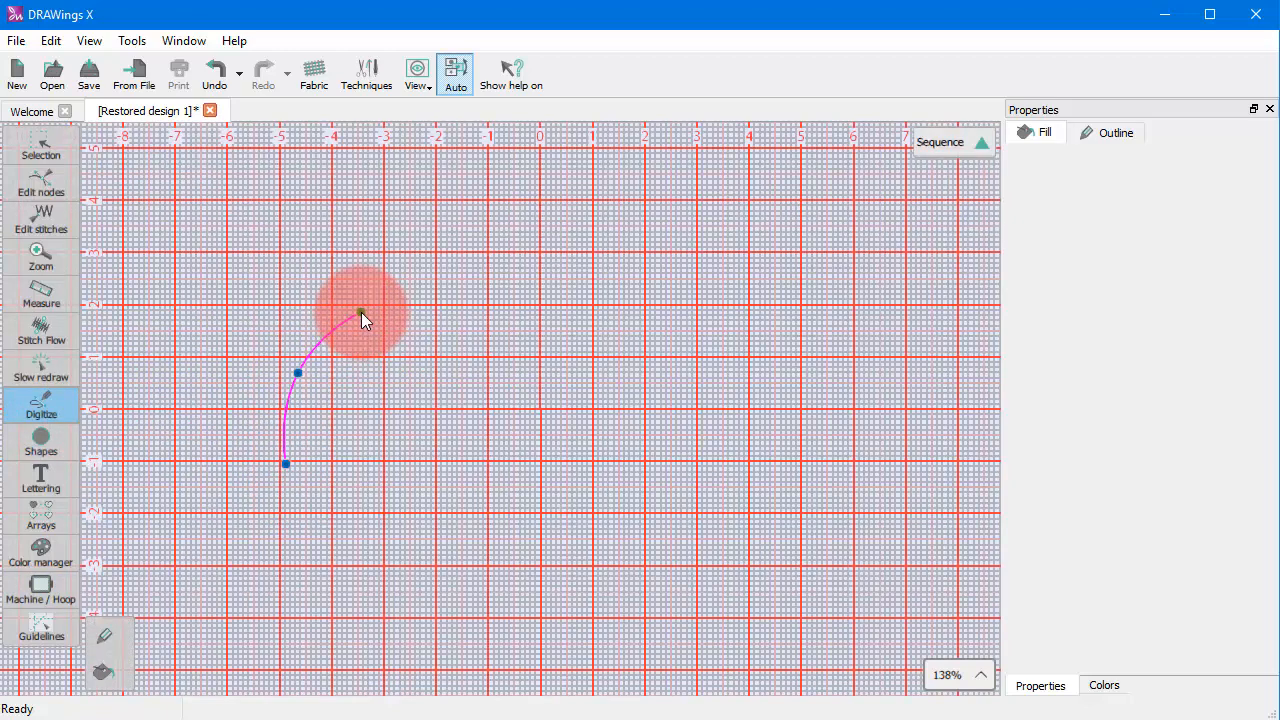
pyautogui.click(361, 312)
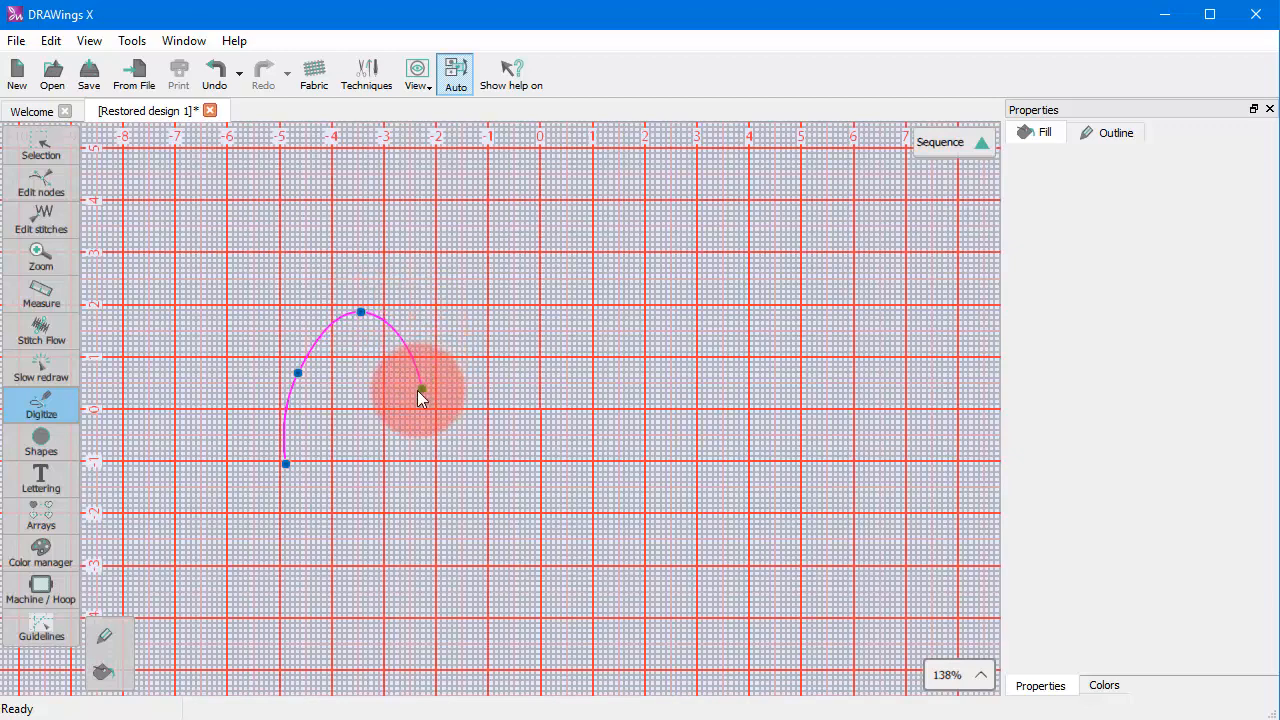
pyautogui.click(417, 390)
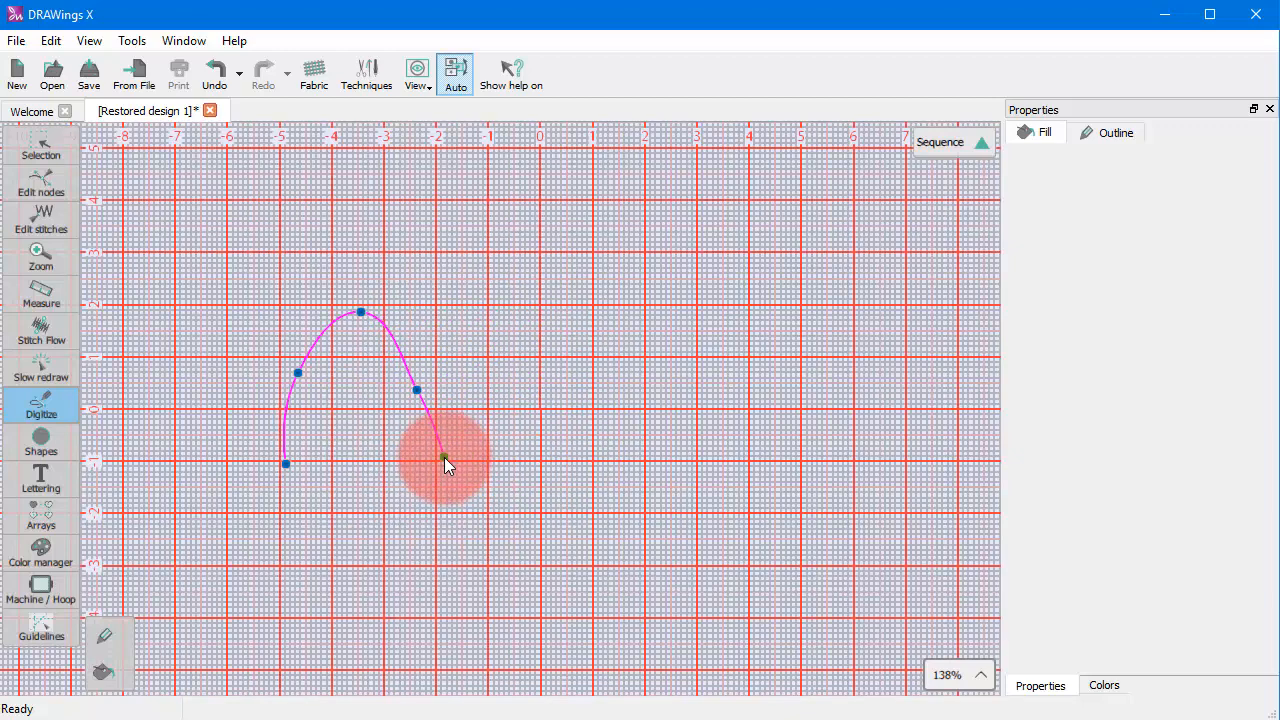
pyautogui.click(444, 457)
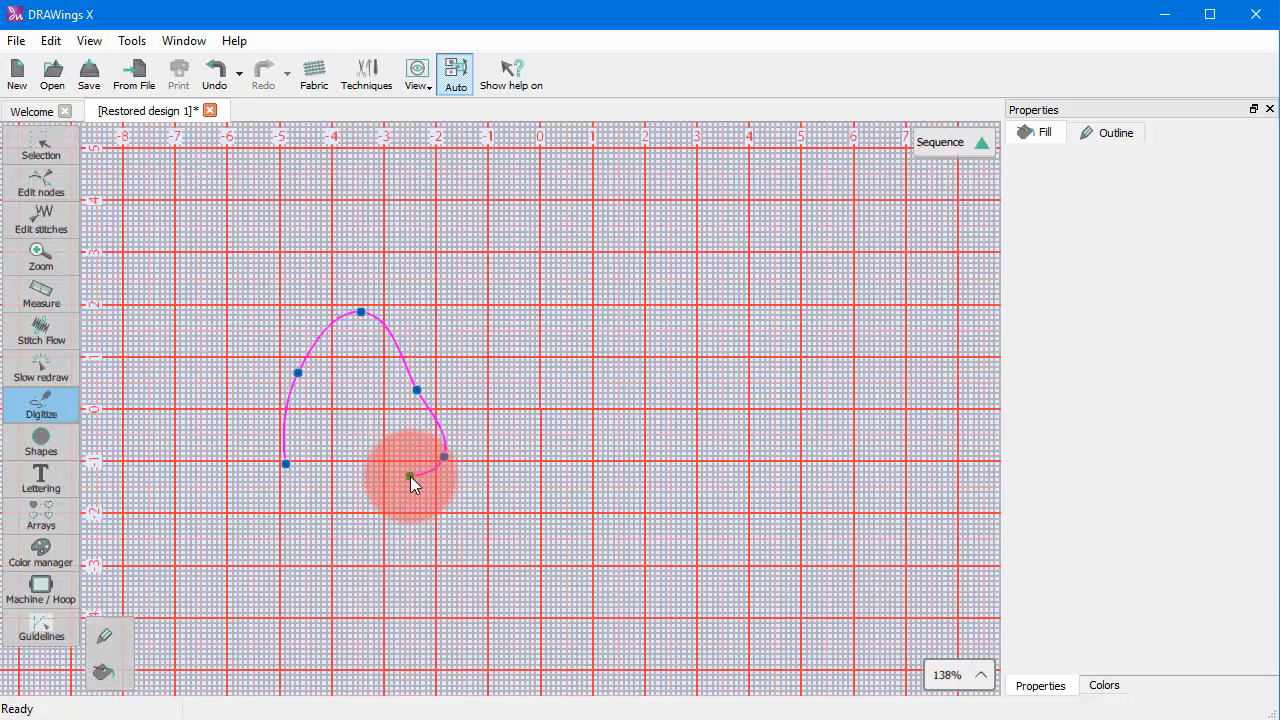
pyautogui.press('Return')
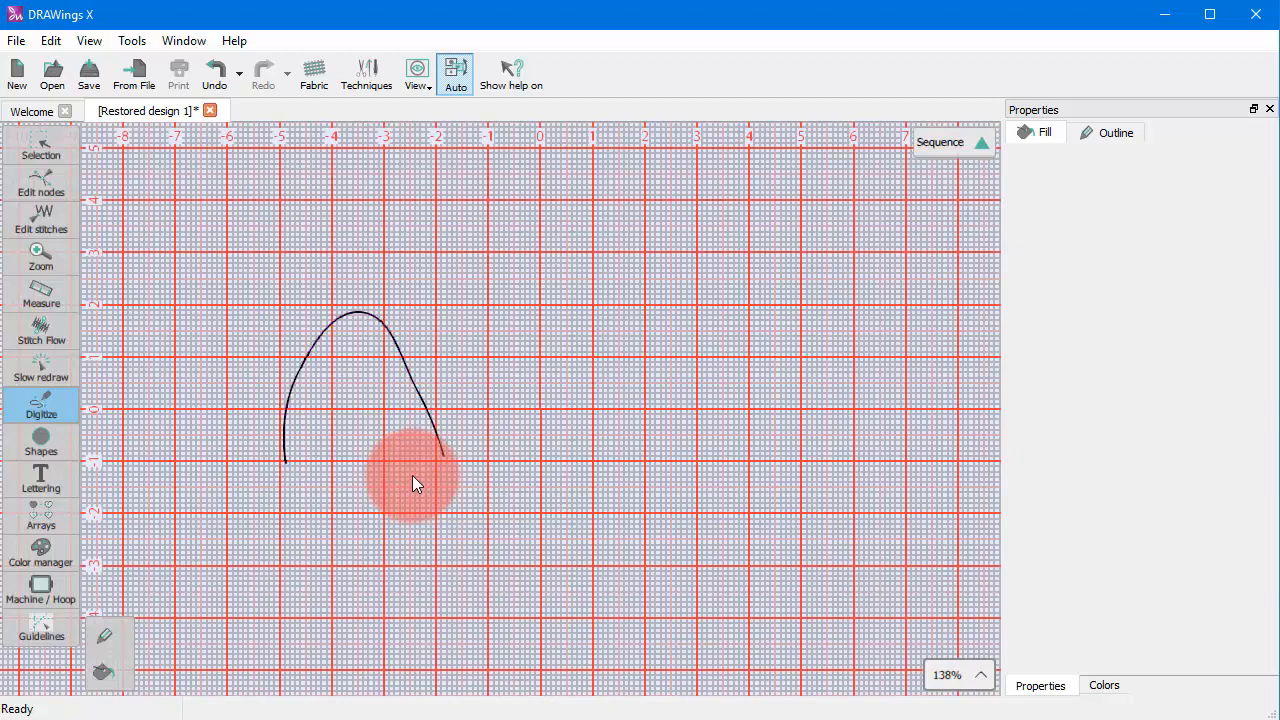
# Draw a larger open arch around the first, about 49 mm wide, and complete both arches as one object
pyautogui.click(228, 399)
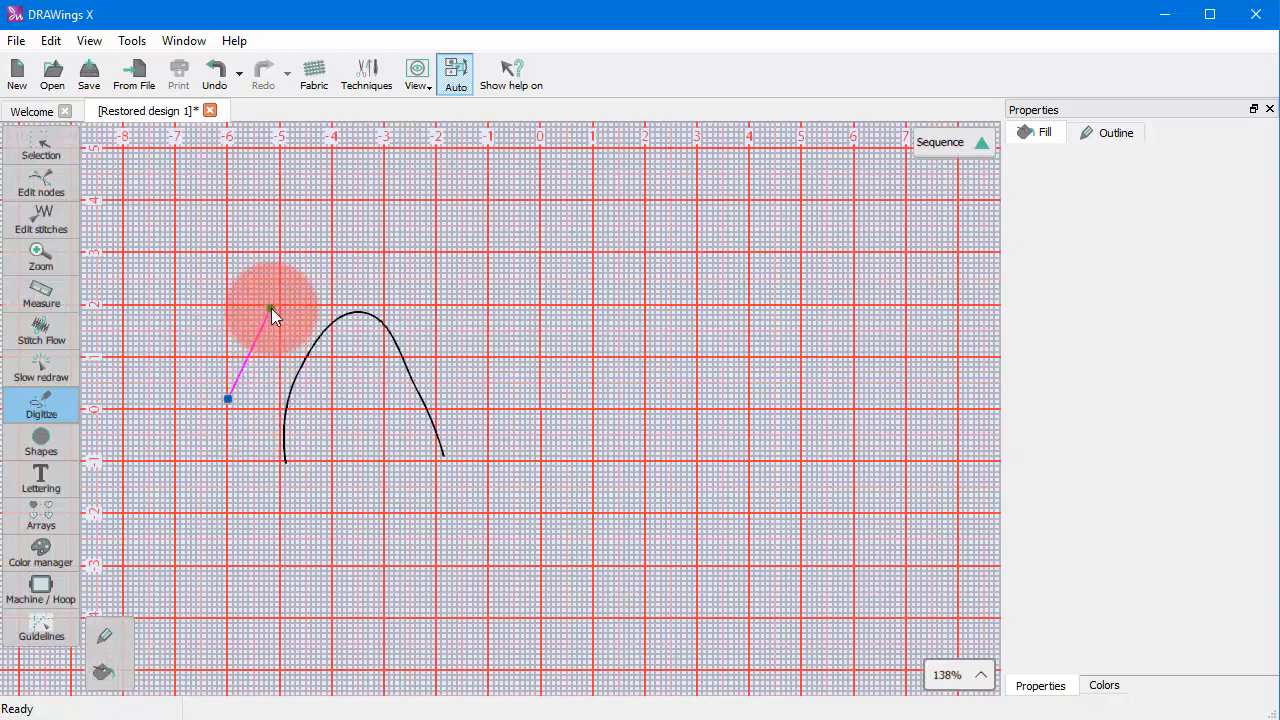
pyautogui.click(271, 308)
pyautogui.click(349, 243)
pyautogui.click(450, 340)
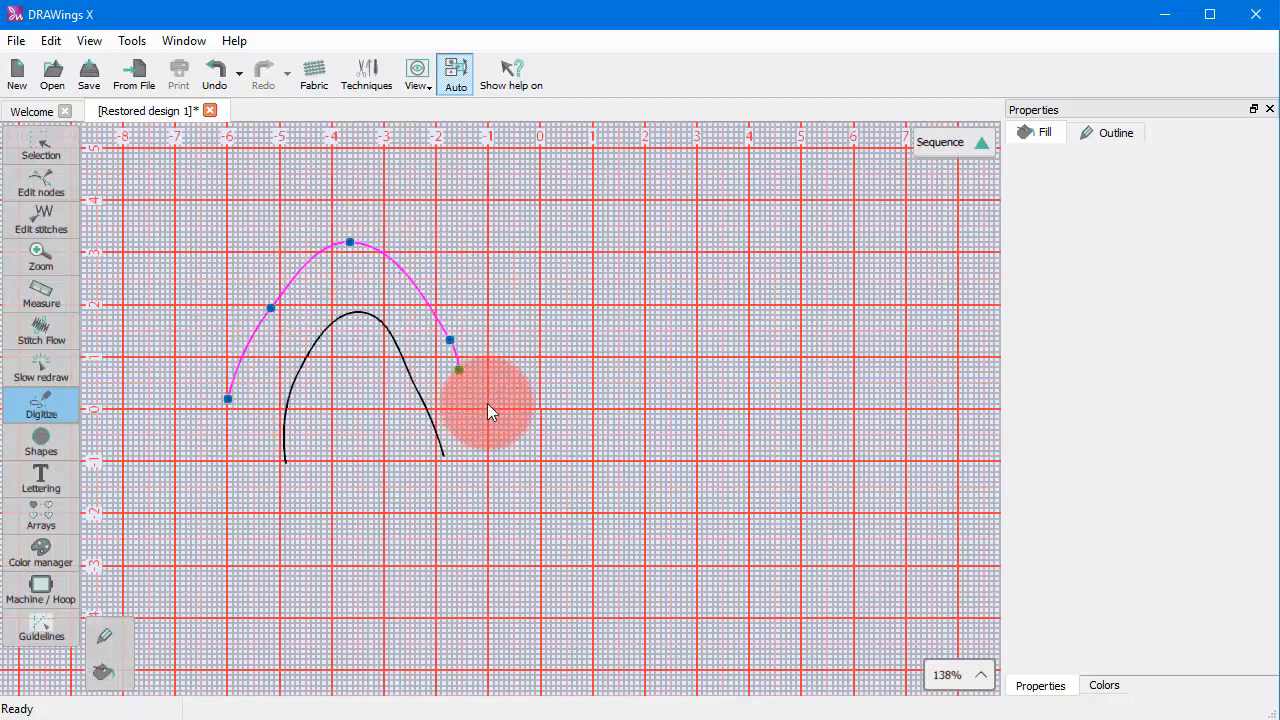
pyautogui.click(483, 415)
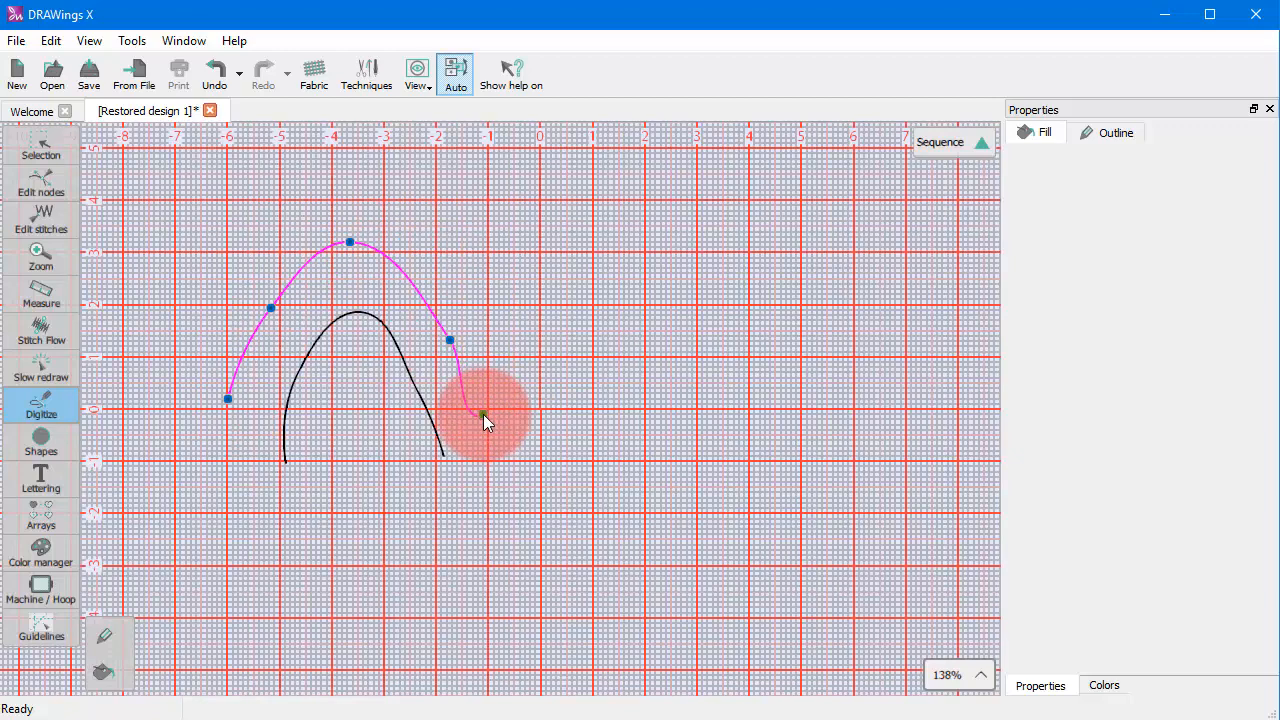
pyautogui.click(480, 427)
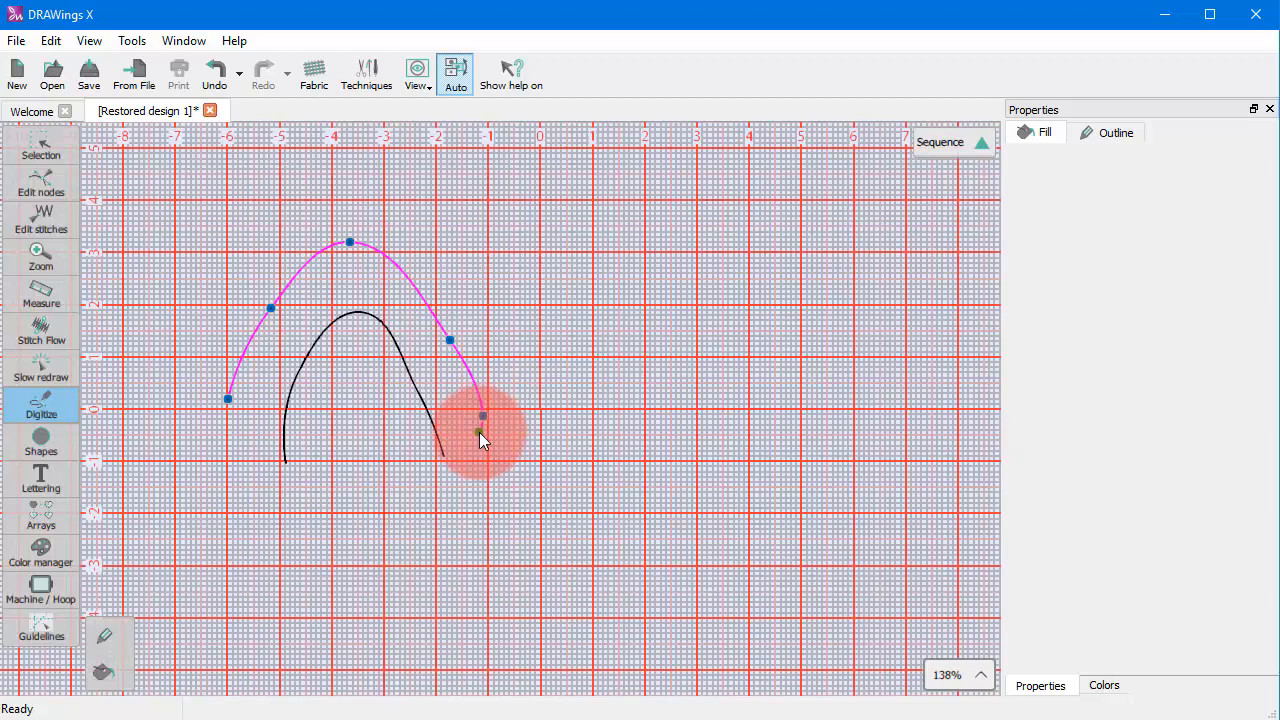
pyautogui.rightClick(479, 432)
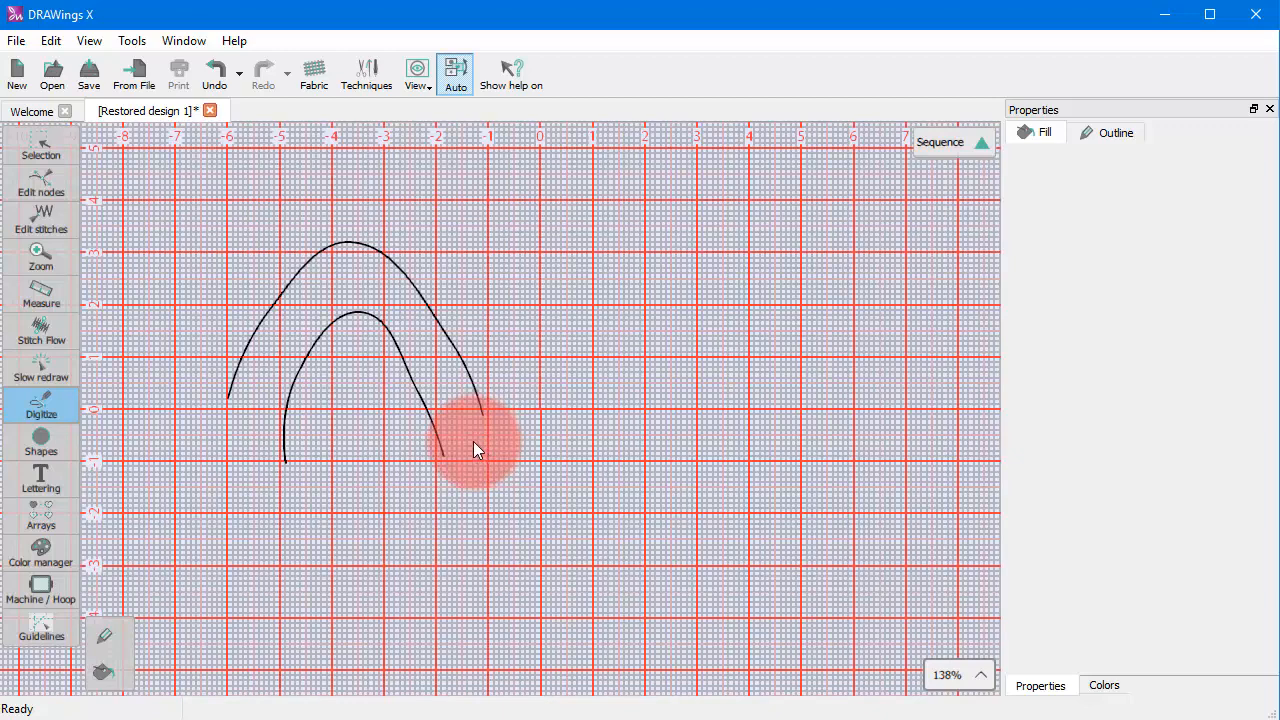
pyautogui.rightClick(473, 441)
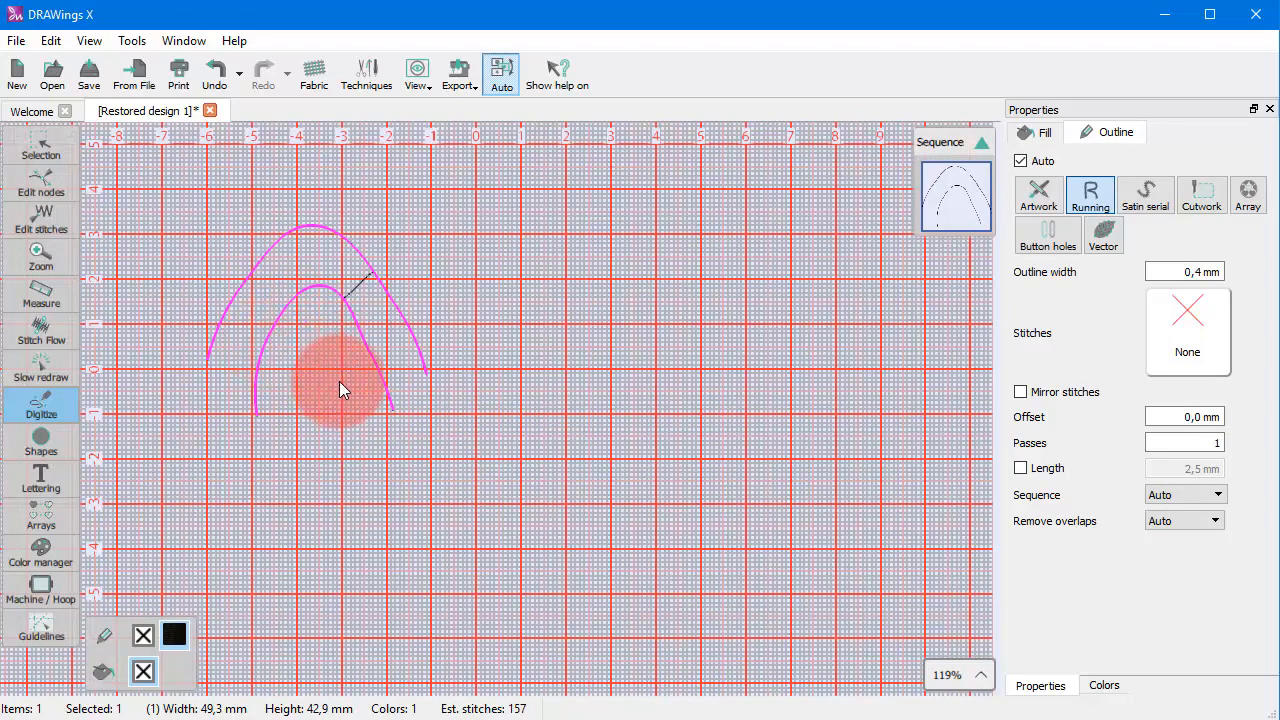
# Draw and complete a separate open curve about 48 by 21 mm to the upper right of the arches
pyautogui.click(502, 289)
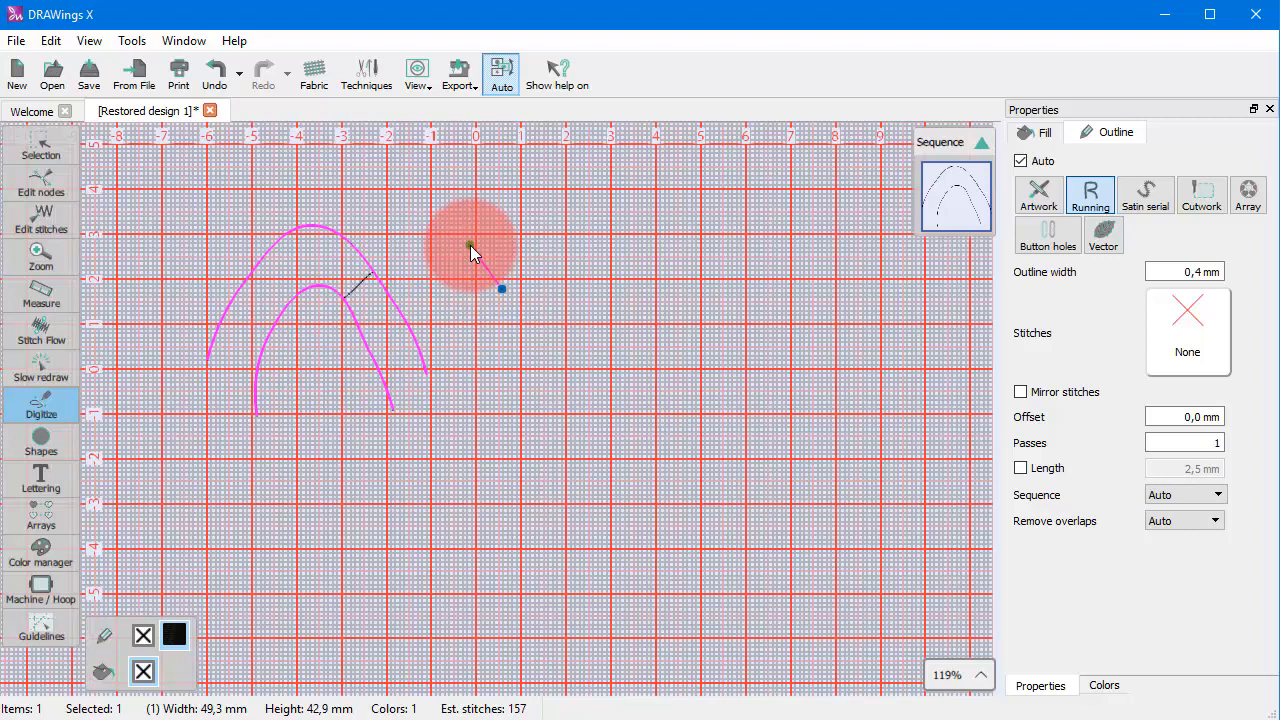
pyautogui.click(470, 245)
pyautogui.click(532, 210)
pyautogui.click(680, 222)
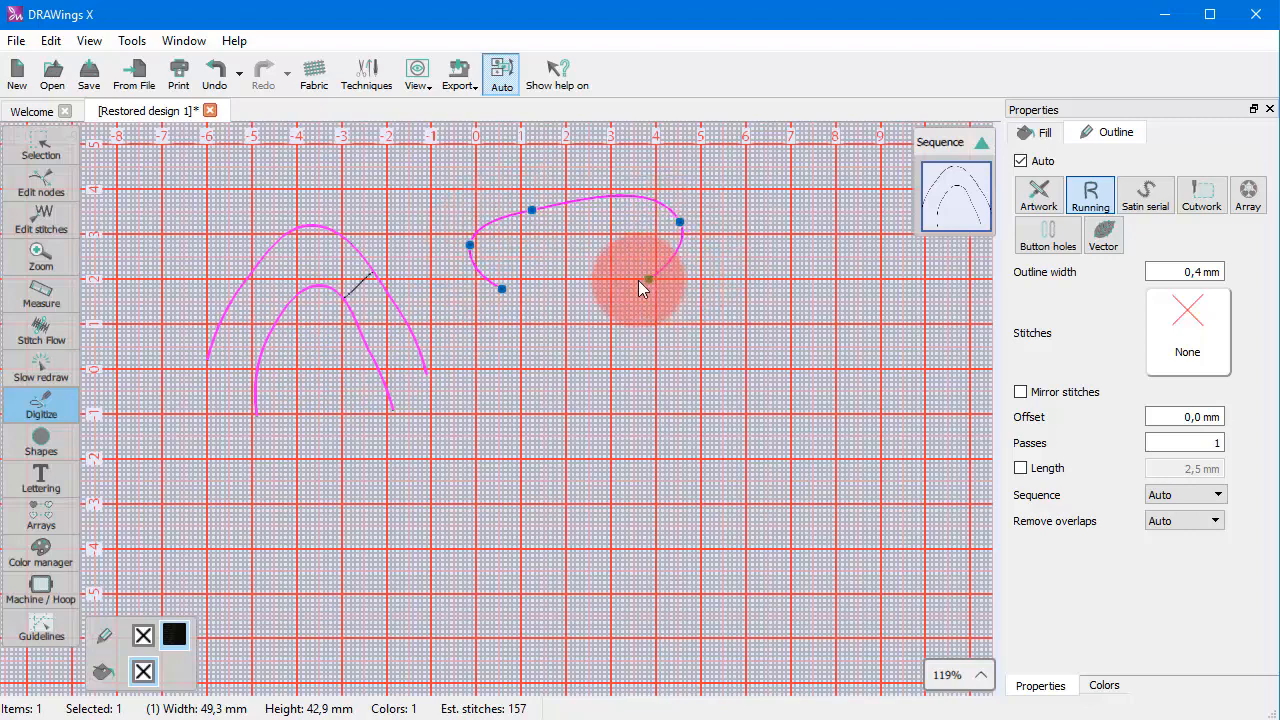
pyautogui.click(638, 280)
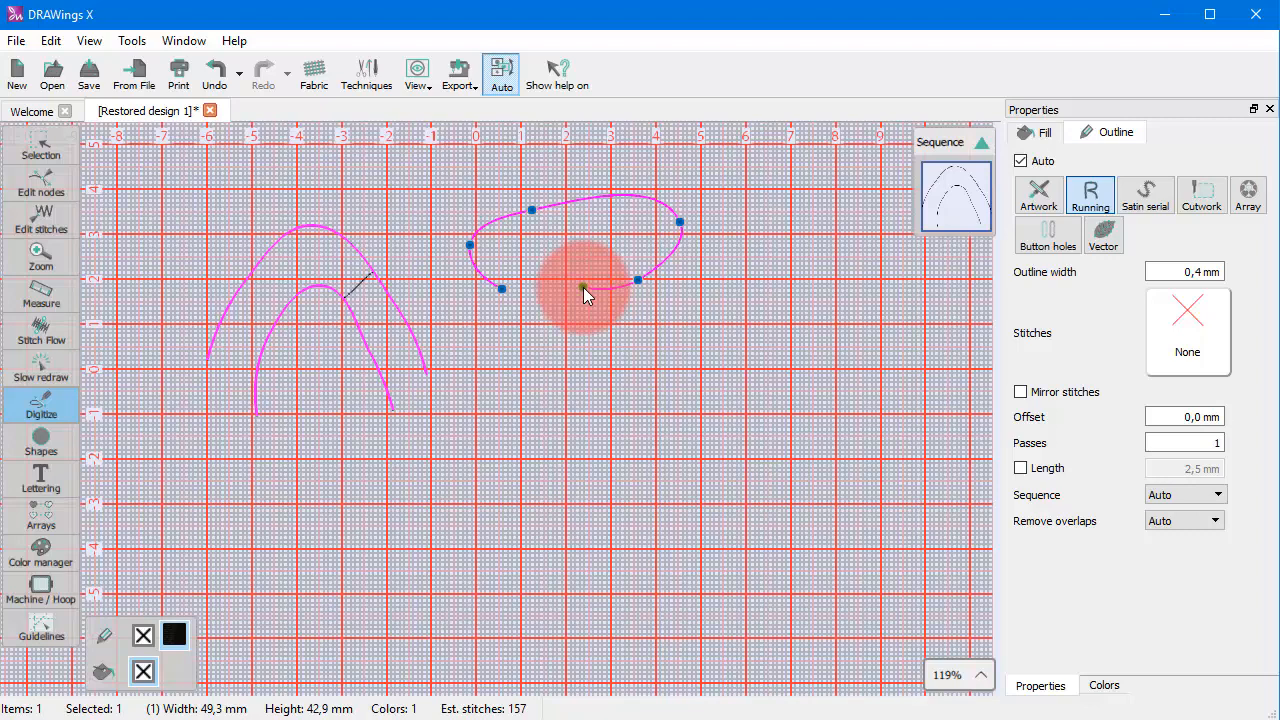
pyautogui.rightClick(583, 287)
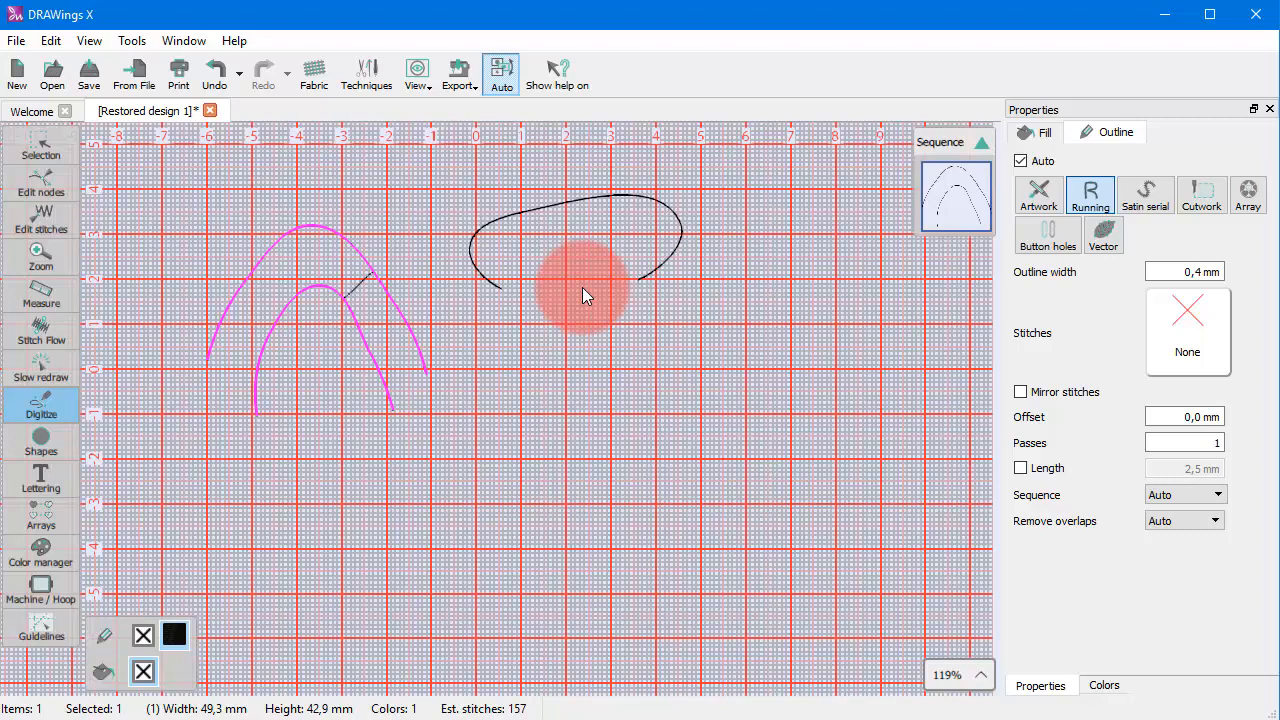
pyautogui.rightClick(582, 287)
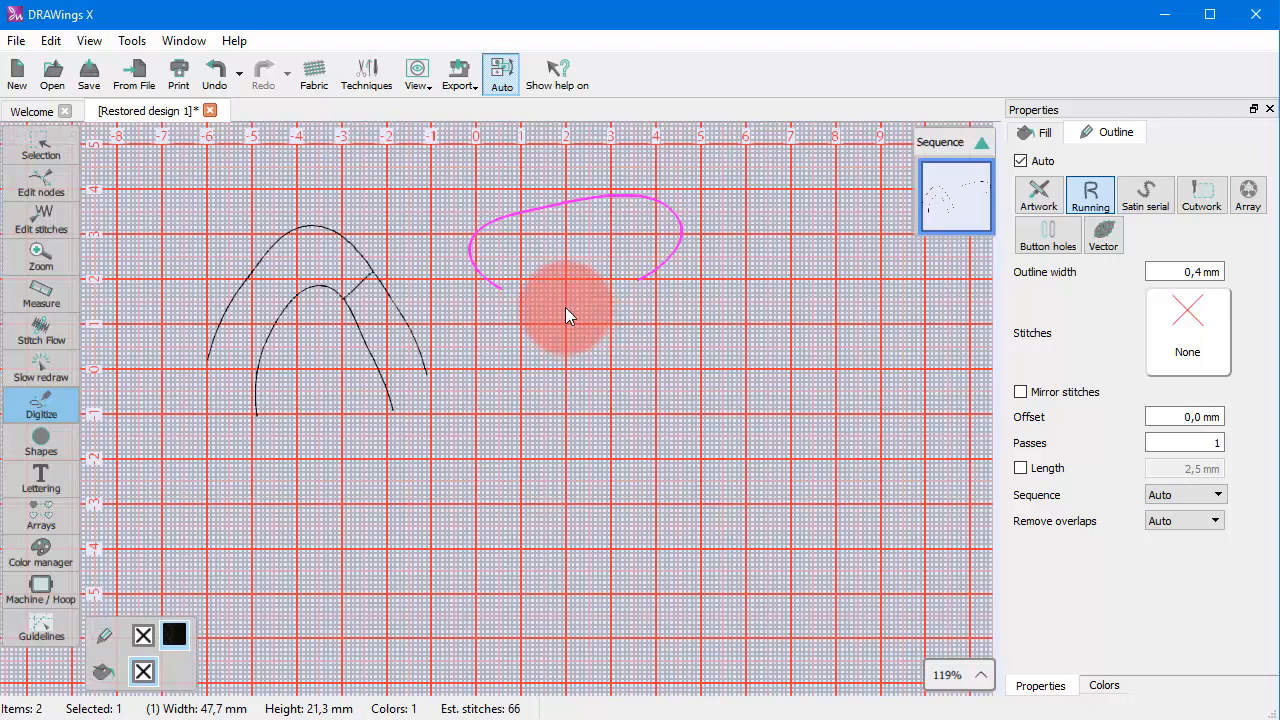
# Leave digitizing by switching to the Rectangle selection tool, and clear the current selection
pyautogui.click(64, 126)
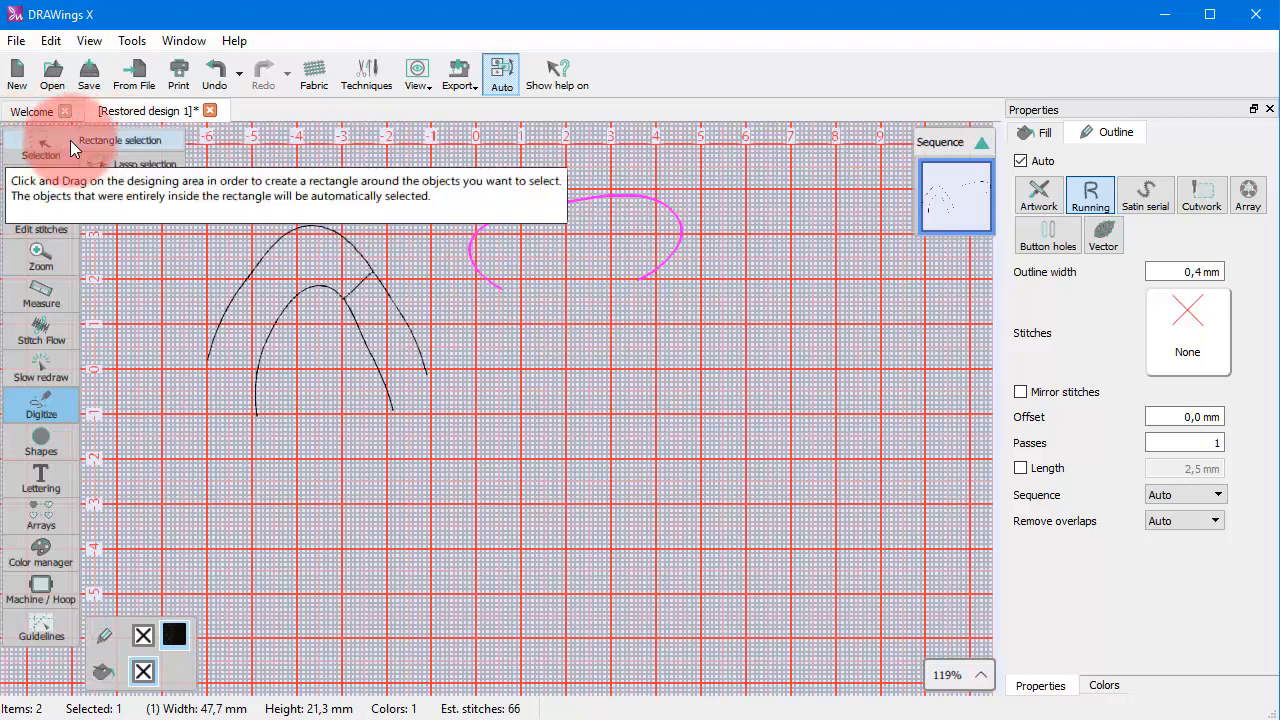
pyautogui.click(75, 140)
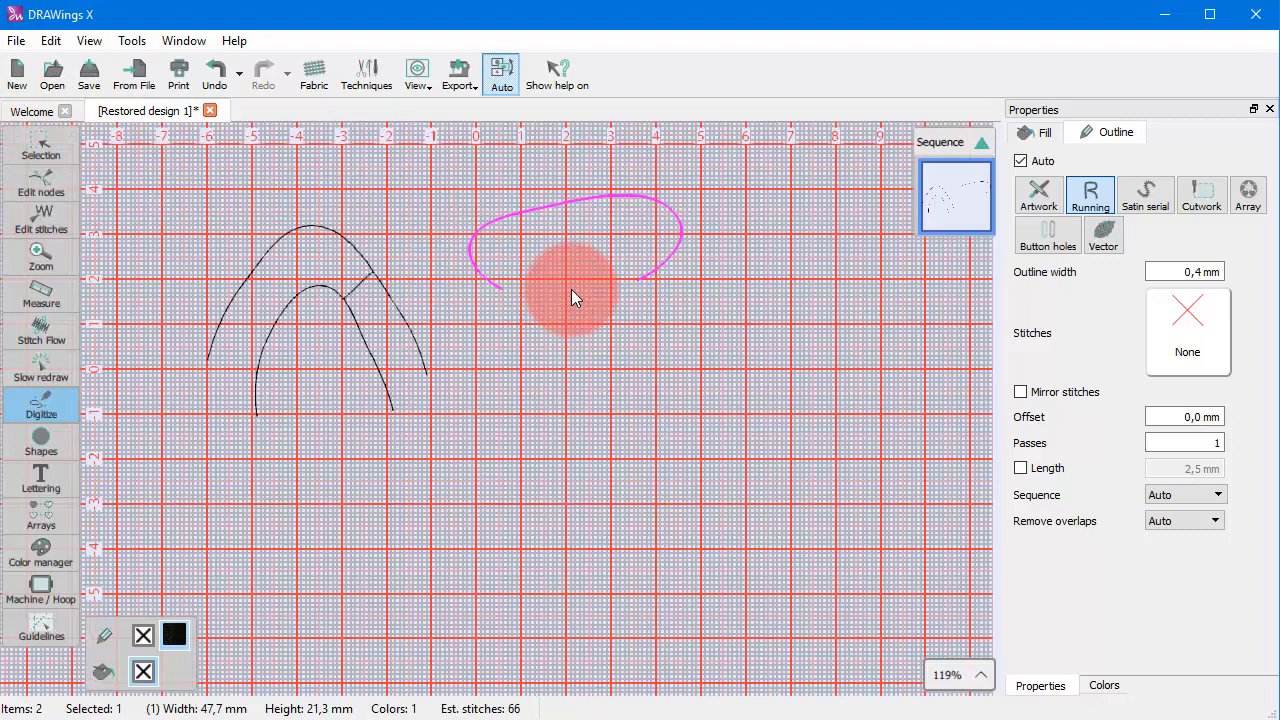
pyautogui.press('space')
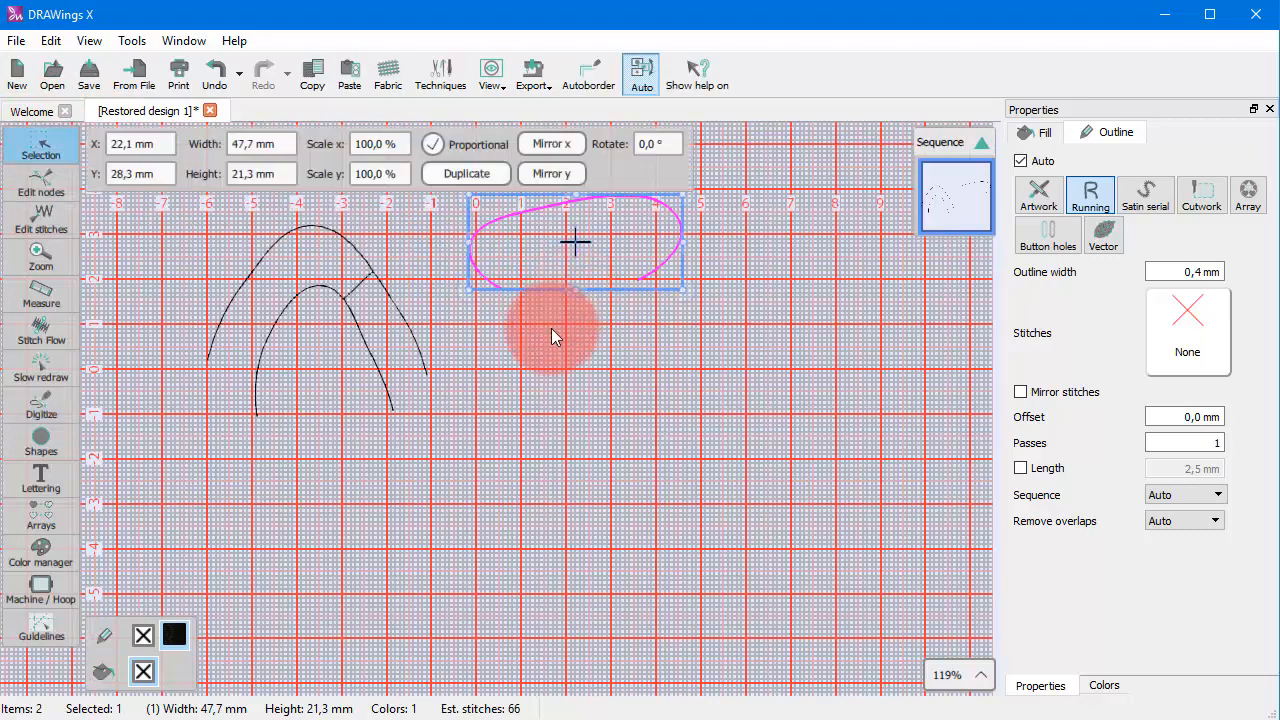
pyautogui.click(548, 324)
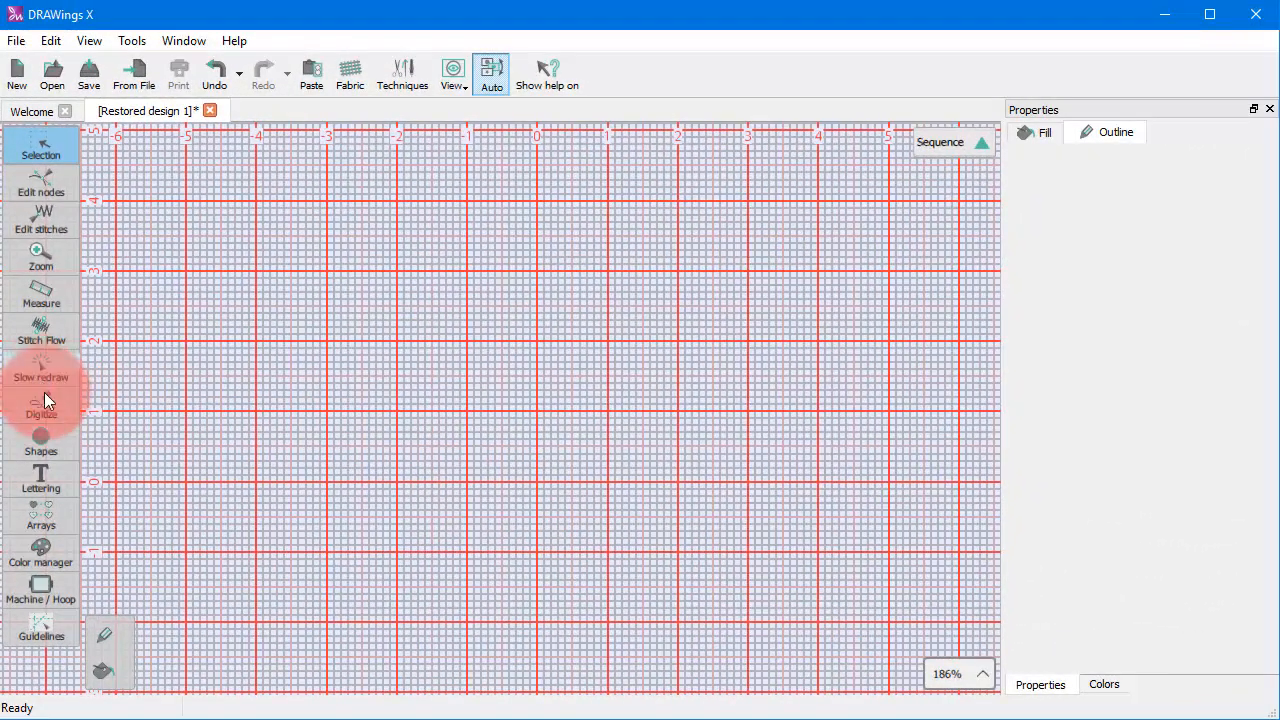
# With the Outline shape tool, draw a closed five-node egg shape about 32 by 22 mm in the grid's upper-left area
pyautogui.click(44, 400)
pyautogui.click(121, 400)
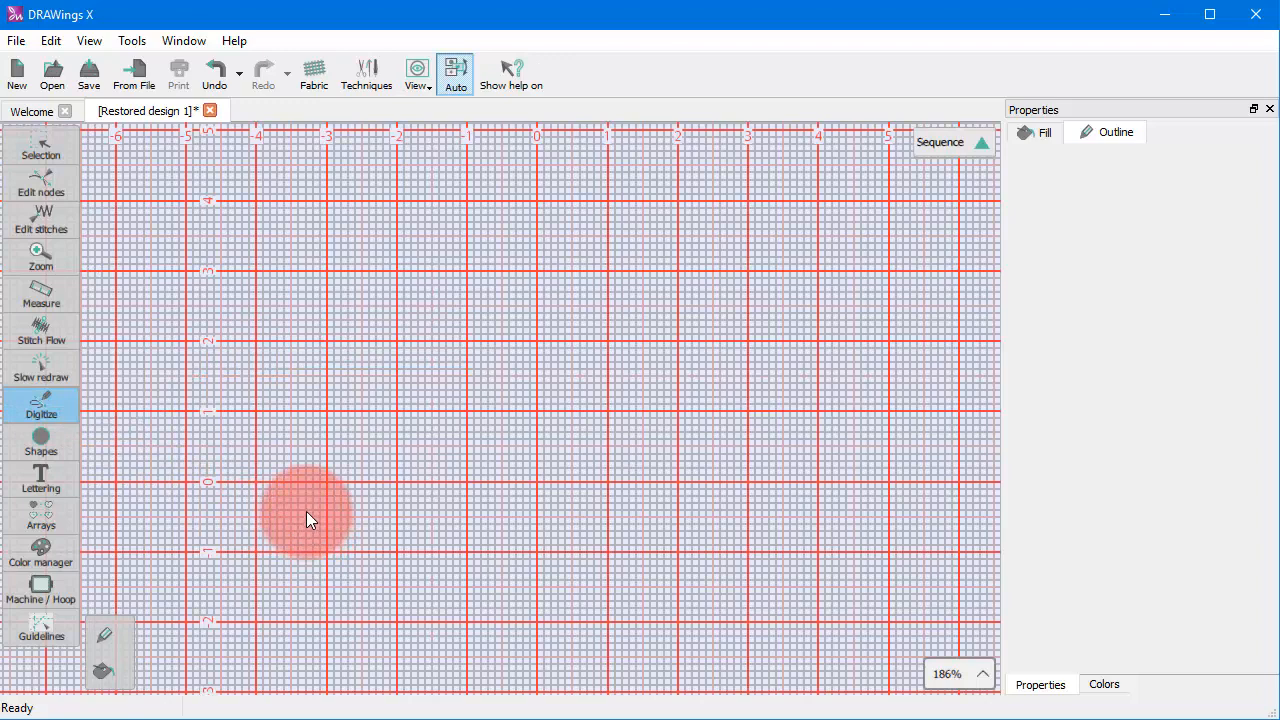
pyautogui.click(246, 353)
pyautogui.click(222, 321)
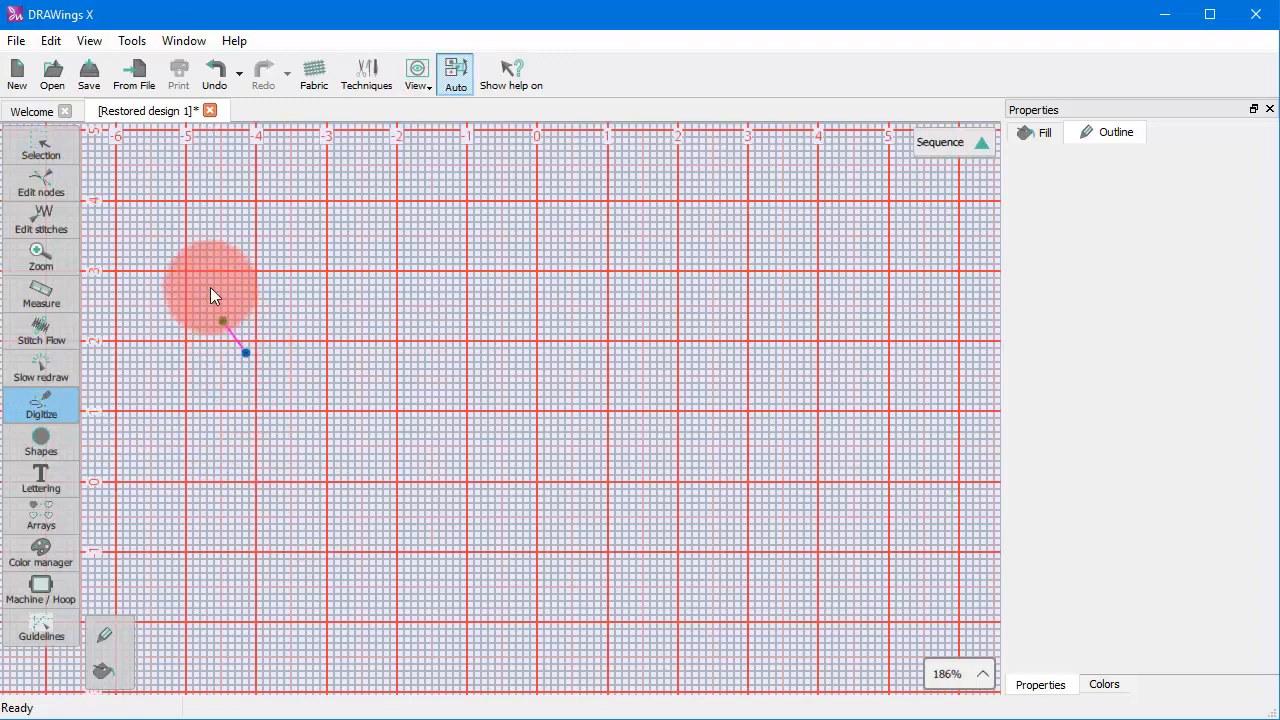
pyautogui.click(204, 268)
pyautogui.click(304, 205)
pyautogui.click(428, 247)
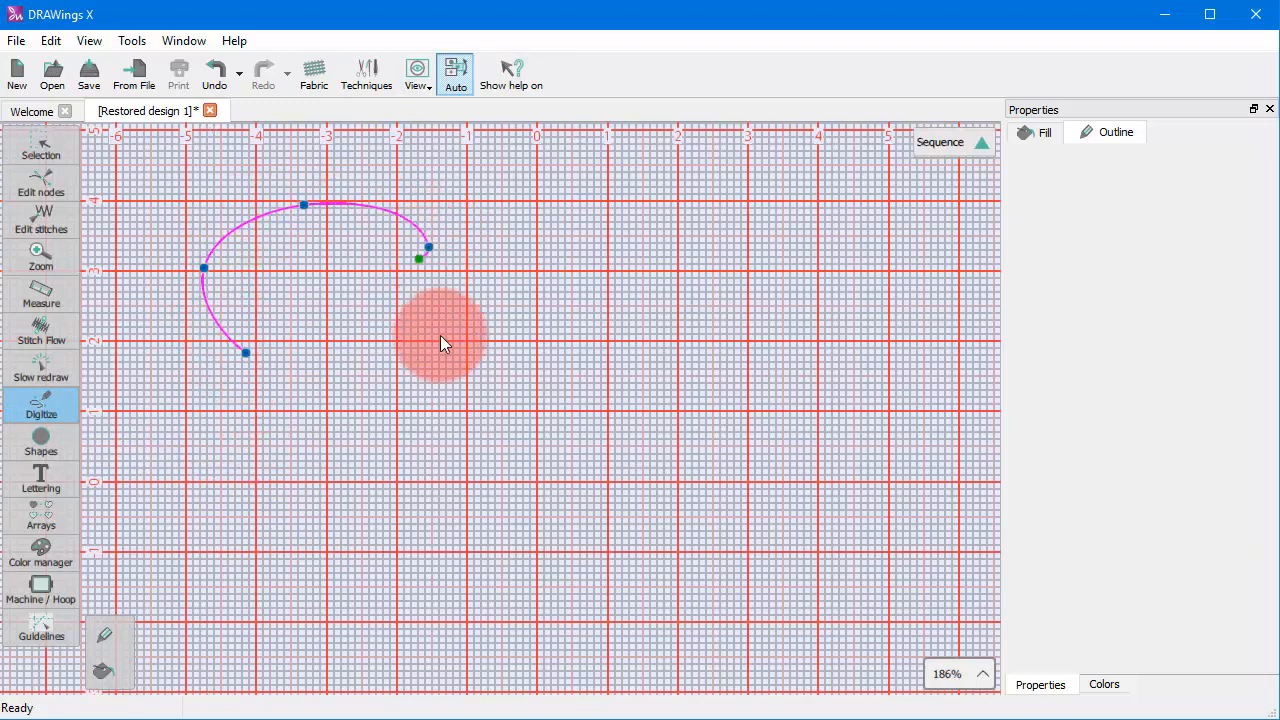
pyautogui.click(367, 322)
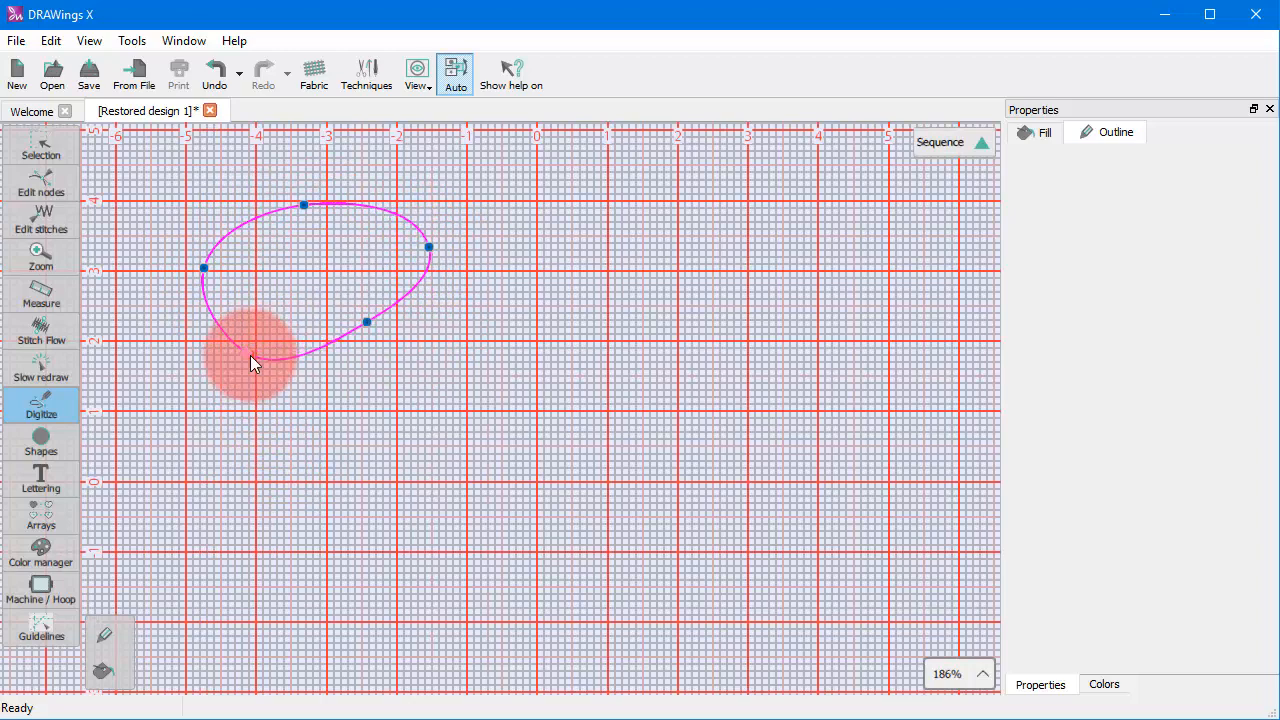
pyautogui.click(250, 355)
# Start a second outline right of the closed shape, about 41 mm wide, with four smooth nodes followed by one corner node
pyautogui.click(551, 353)
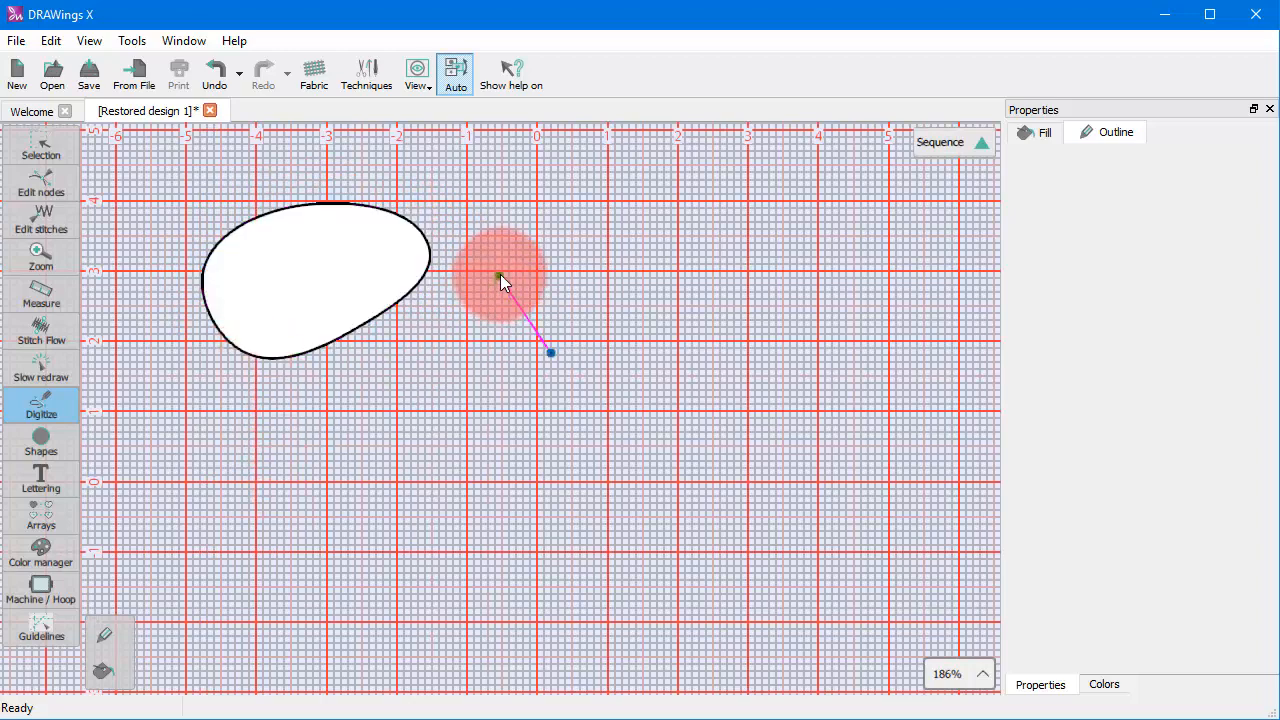
pyautogui.click(500, 271)
pyautogui.click(711, 191)
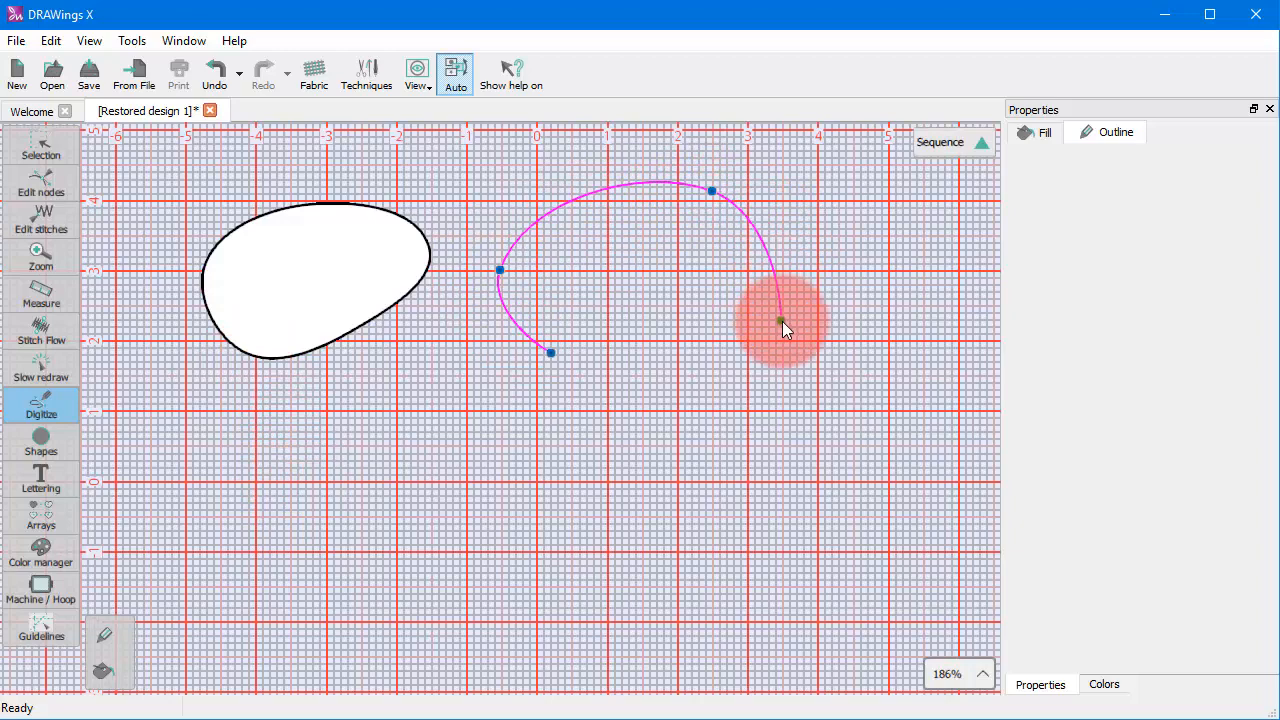
pyautogui.click(782, 321)
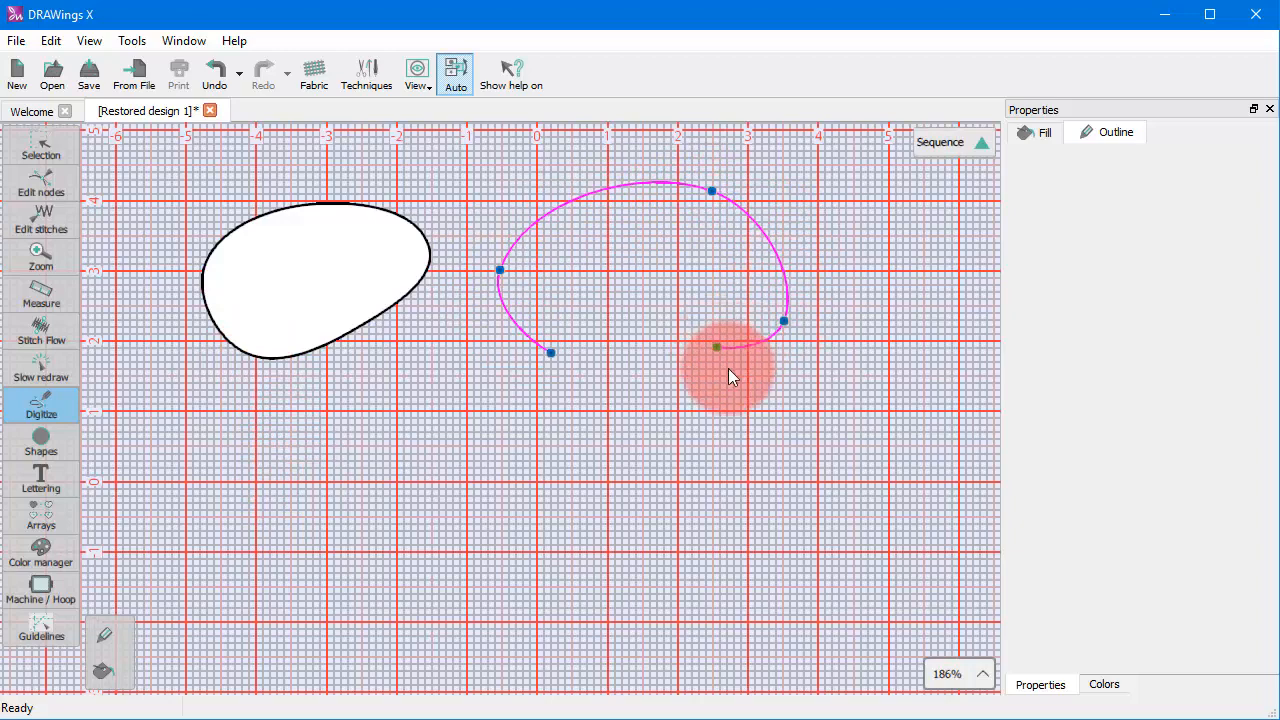
pyautogui.rightClick(731, 364)
# Continue the open outline inward with a zigzag of five straight-line corner nodes
pyautogui.rightClick(694, 282)
pyautogui.rightClick(647, 342)
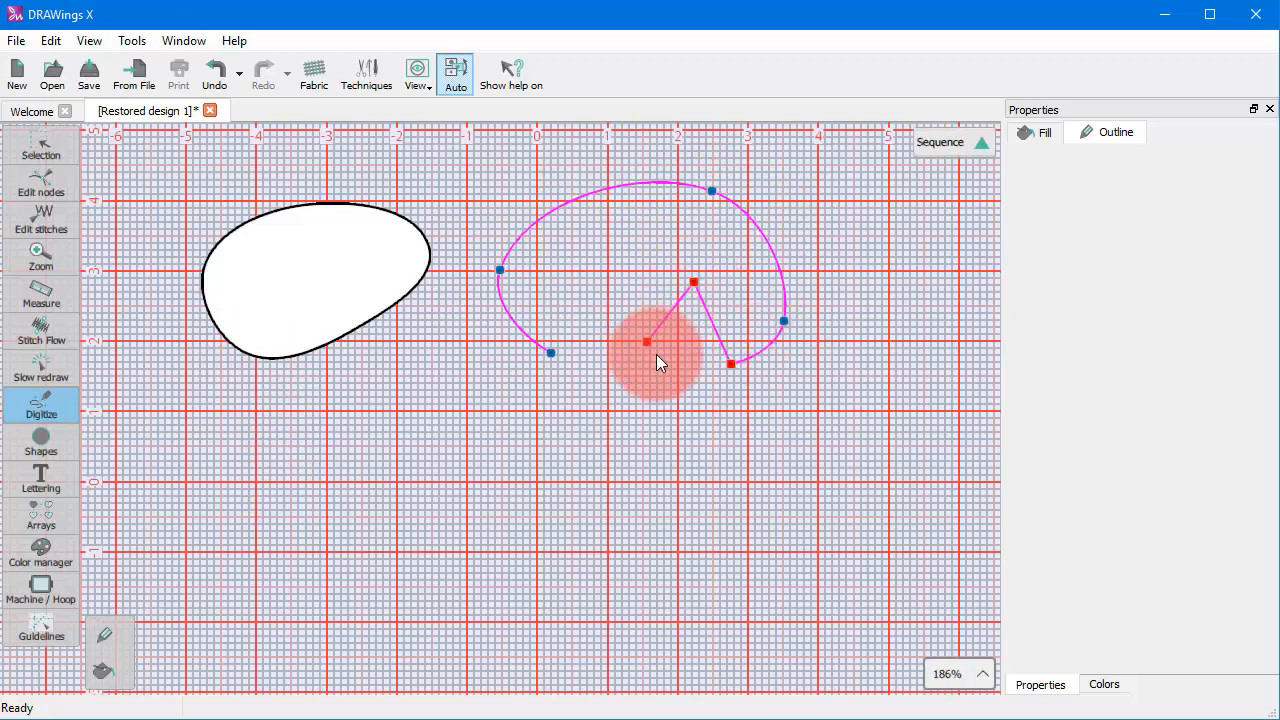
pyautogui.rightClick(673, 365)
pyautogui.rightClick(644, 279)
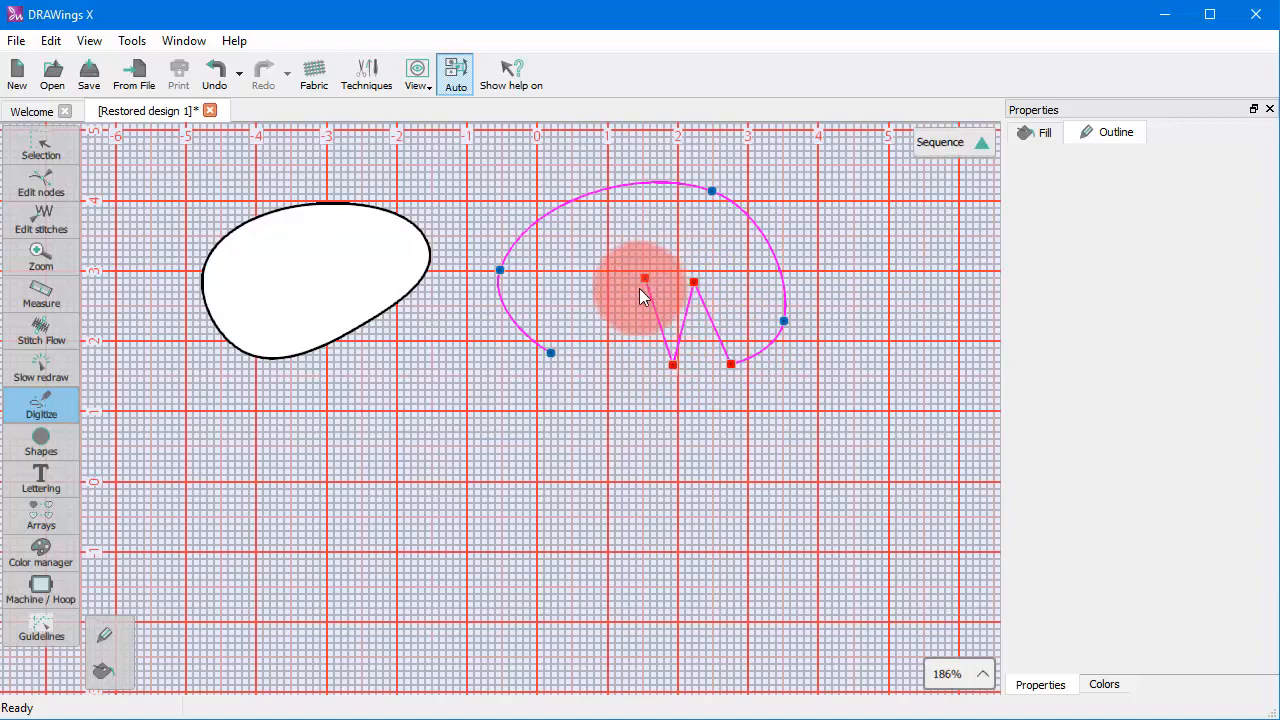
pyautogui.rightClick(608, 368)
pyautogui.rightClick(596, 281)
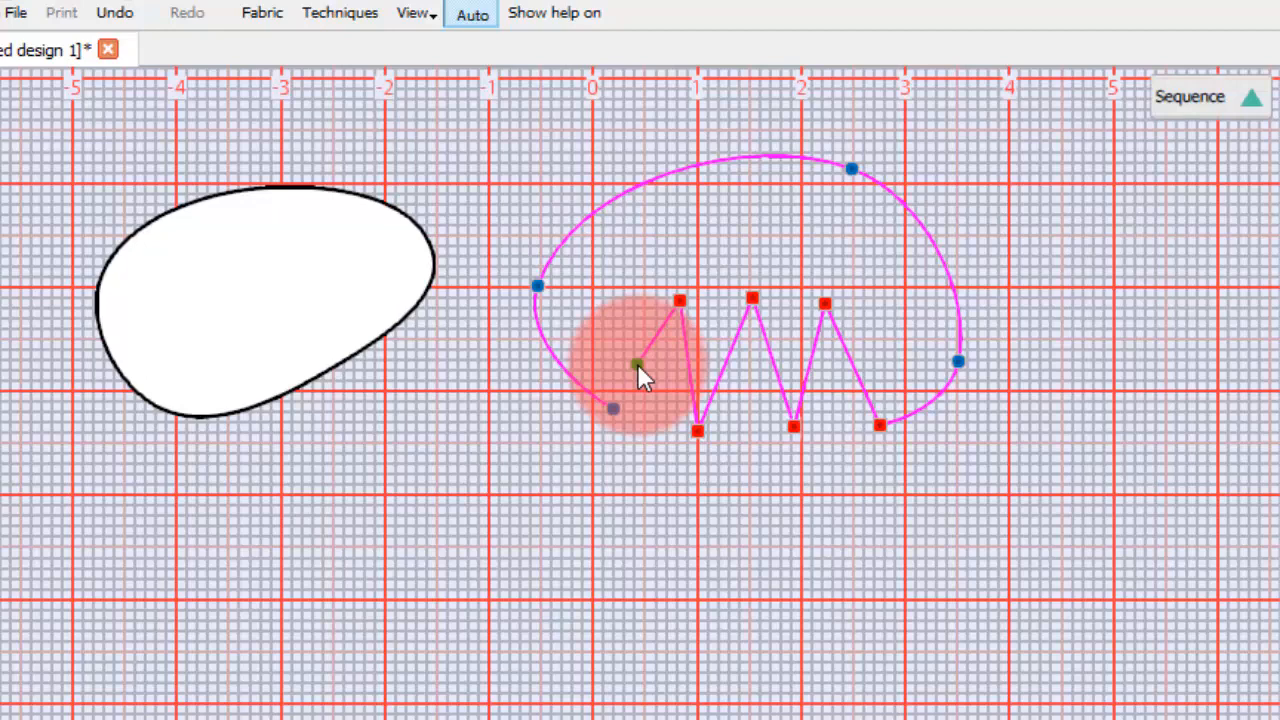
# Remove the last five zigzag nodes one by one and finish the outline as an open curve
pyautogui.press('BackSpace')
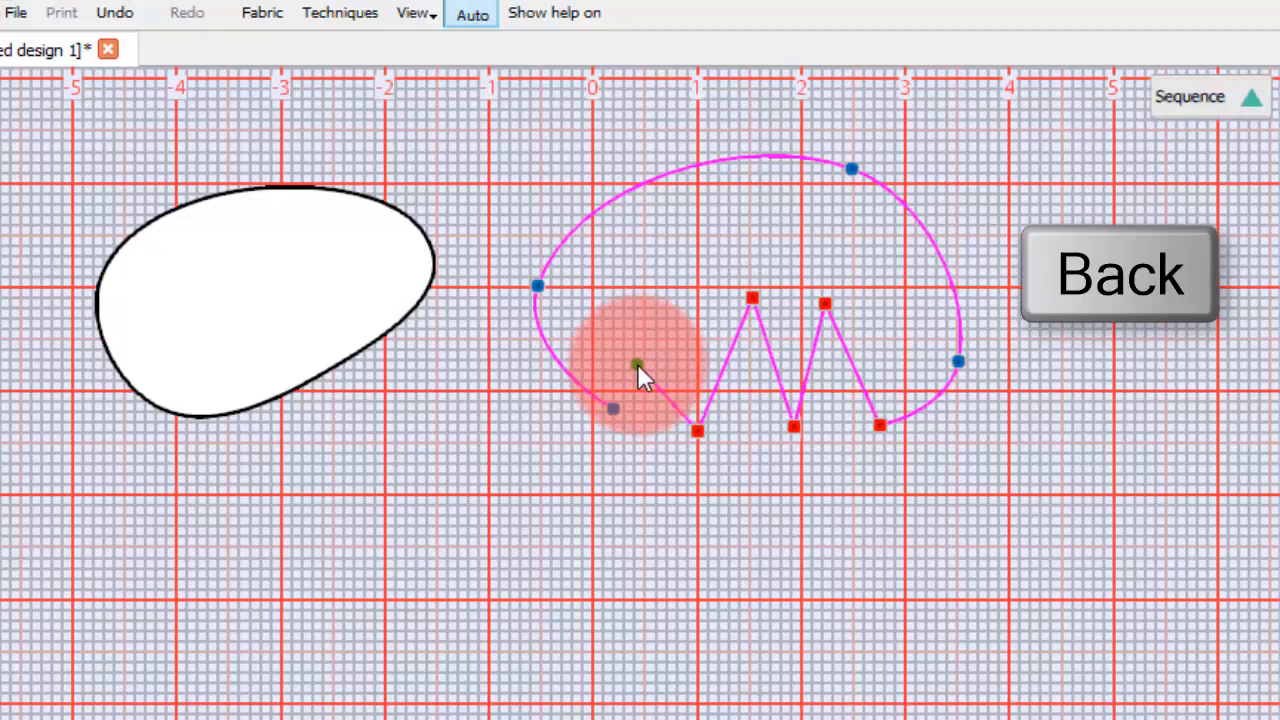
pyautogui.press('BackSpace')
pyautogui.press('BackSpace')
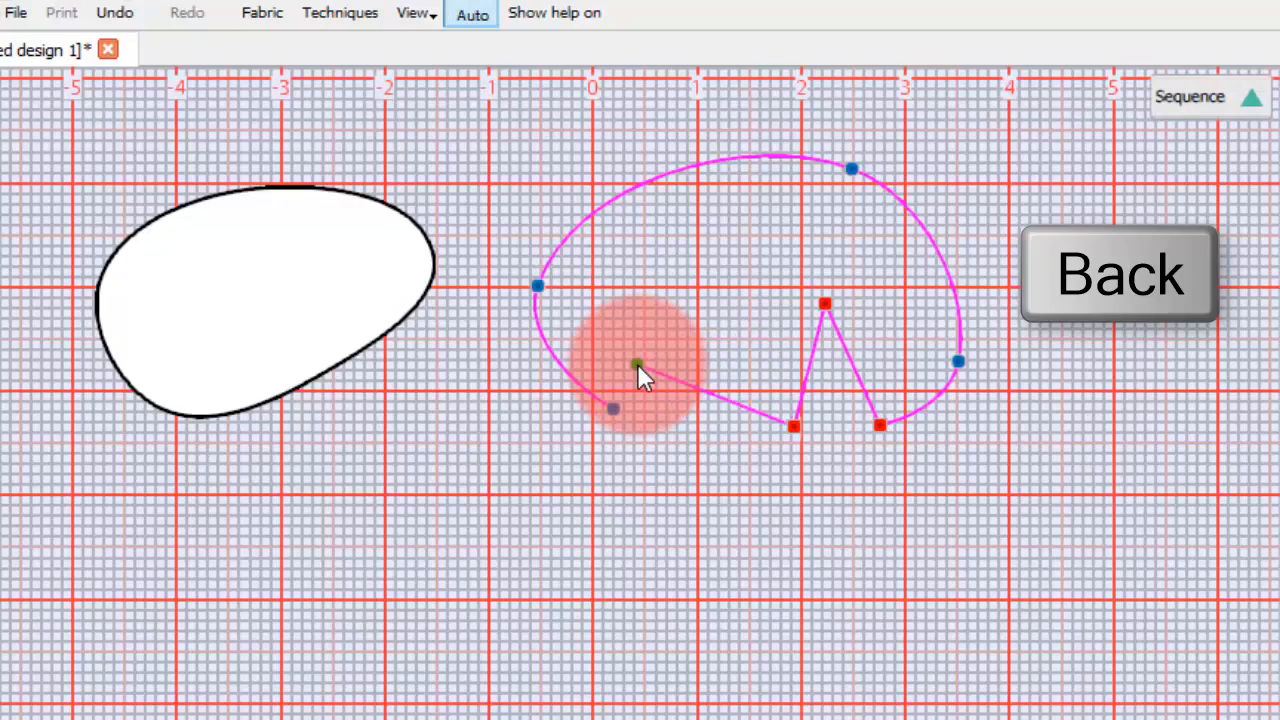
pyautogui.press('BackSpace')
pyautogui.press('BackSpace')
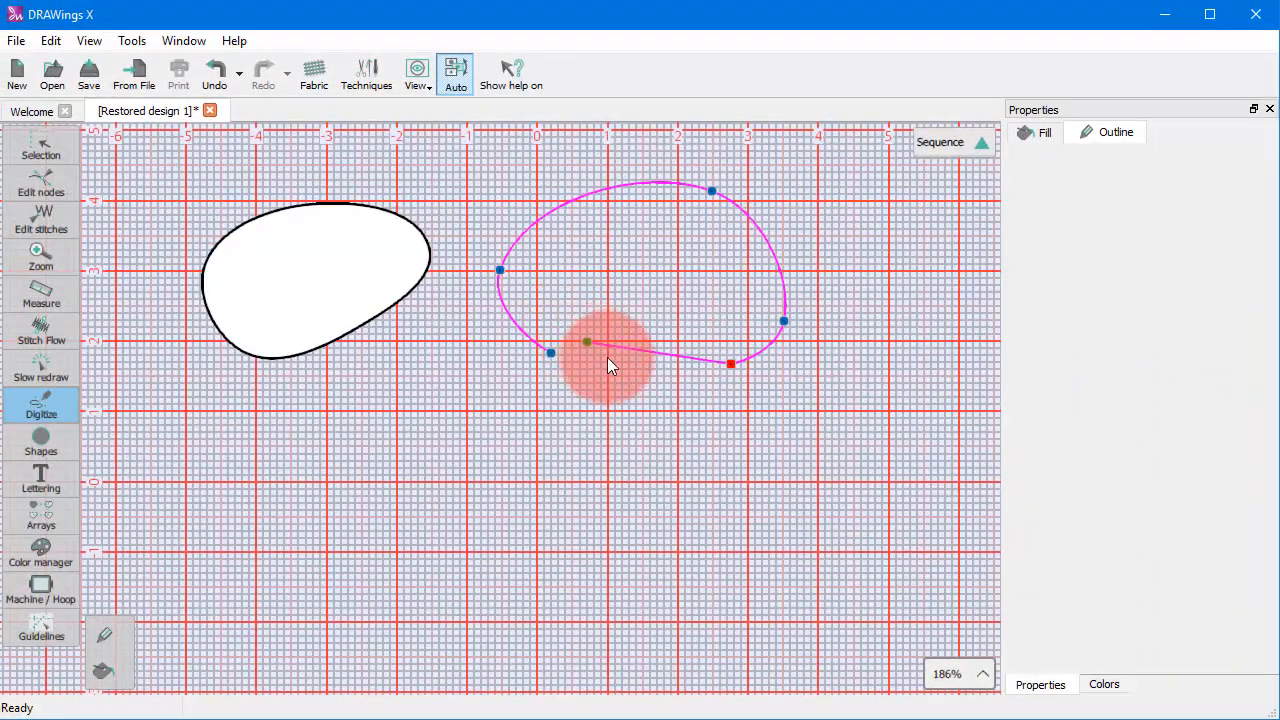
pyautogui.rightClick(640, 386)
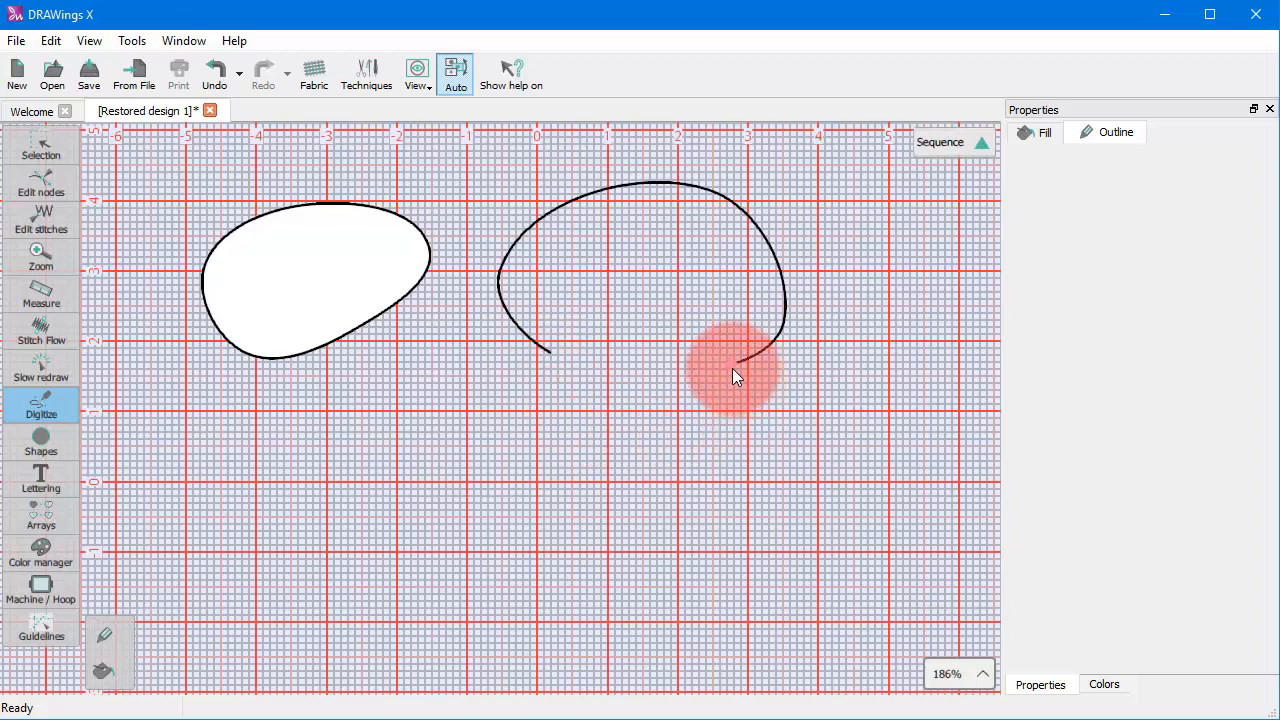
# Extend the open outline's lower-left end with a curved segment reaching about 15 mm further down, ending in a smooth node
pyautogui.click(551, 353)
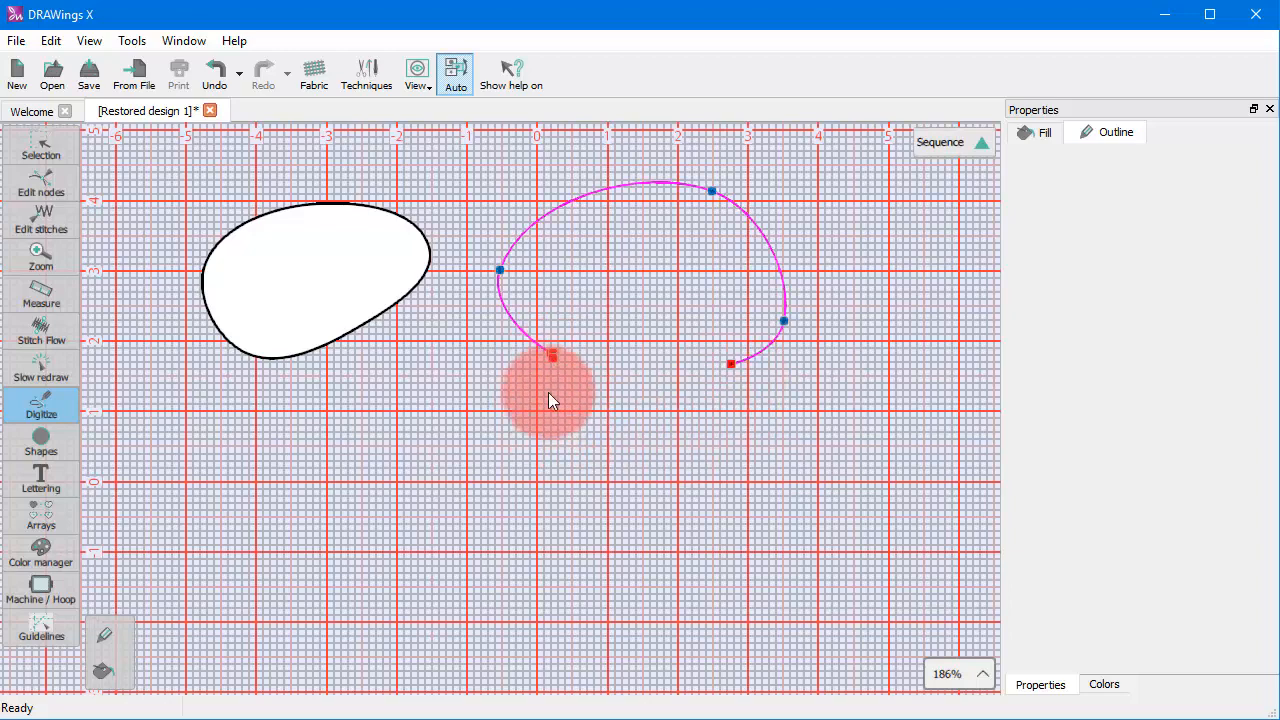
pyautogui.click(521, 455)
pyautogui.rightClick(549, 459)
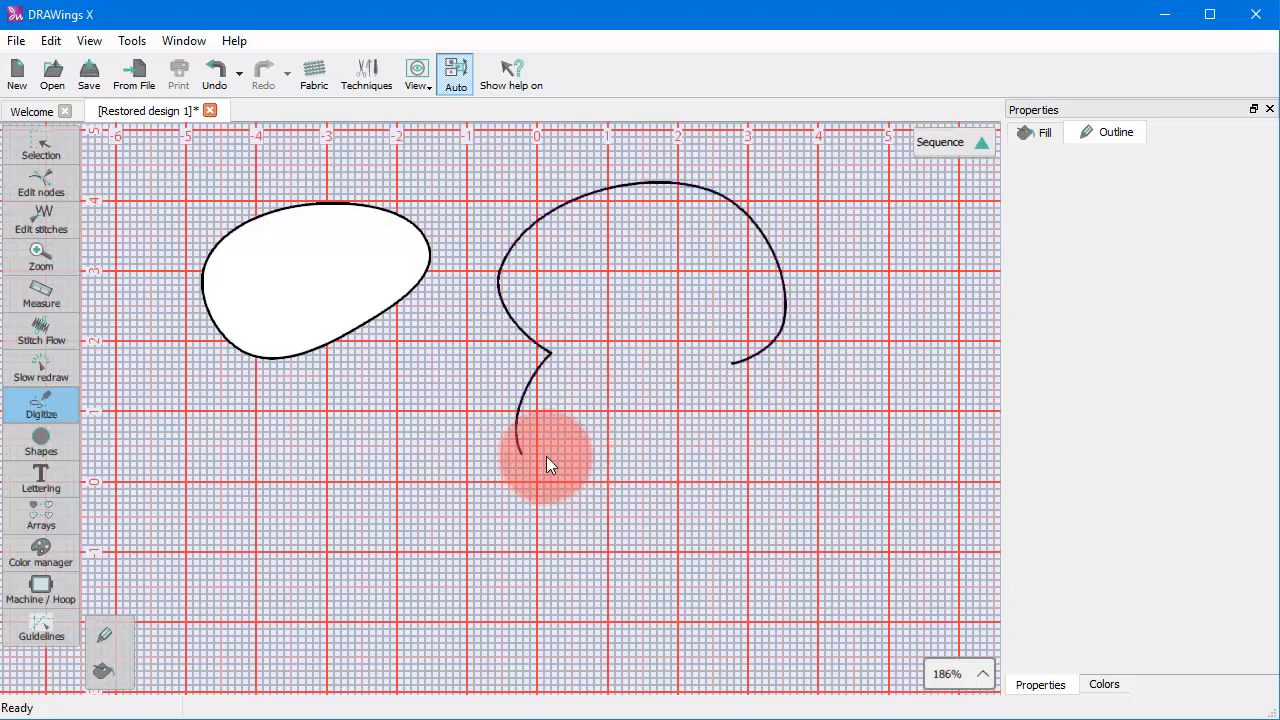
# Extend the open outline's lower-right end with a straight segment about 15 mm down and complete the object
pyautogui.click(727, 362)
pyautogui.click(713, 466)
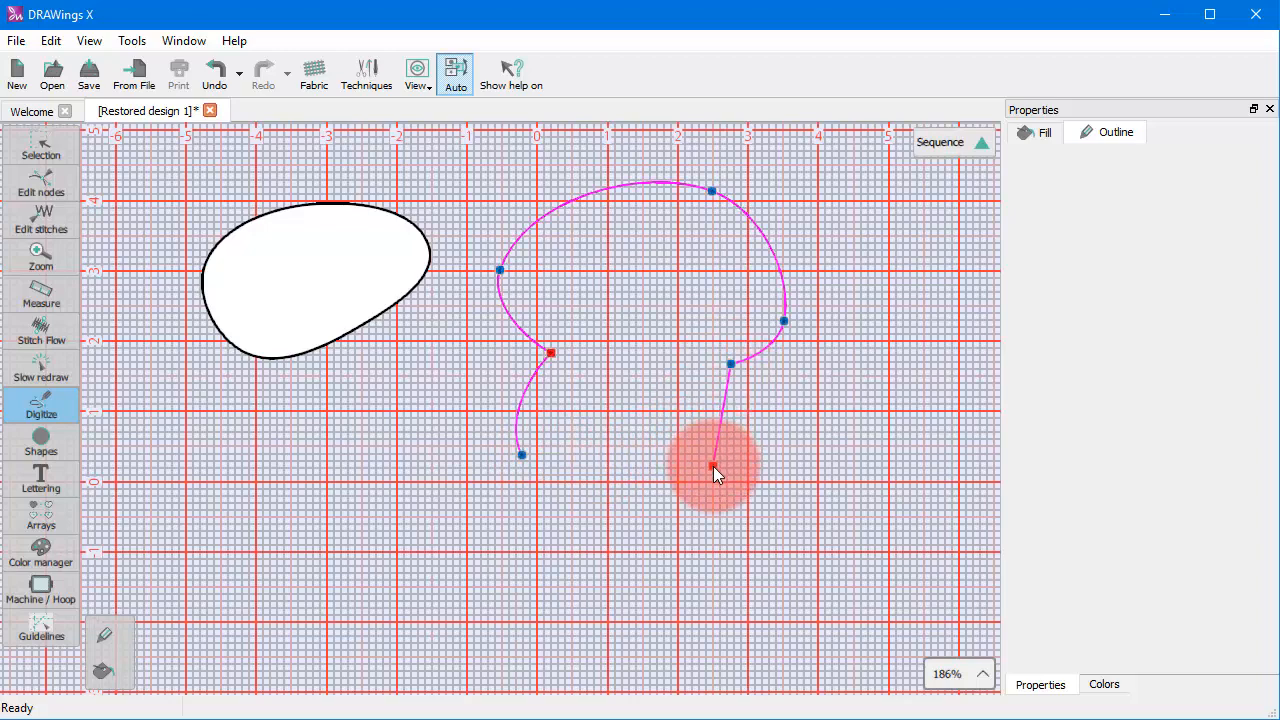
pyautogui.rightClick(713, 466)
pyautogui.click(710, 465)
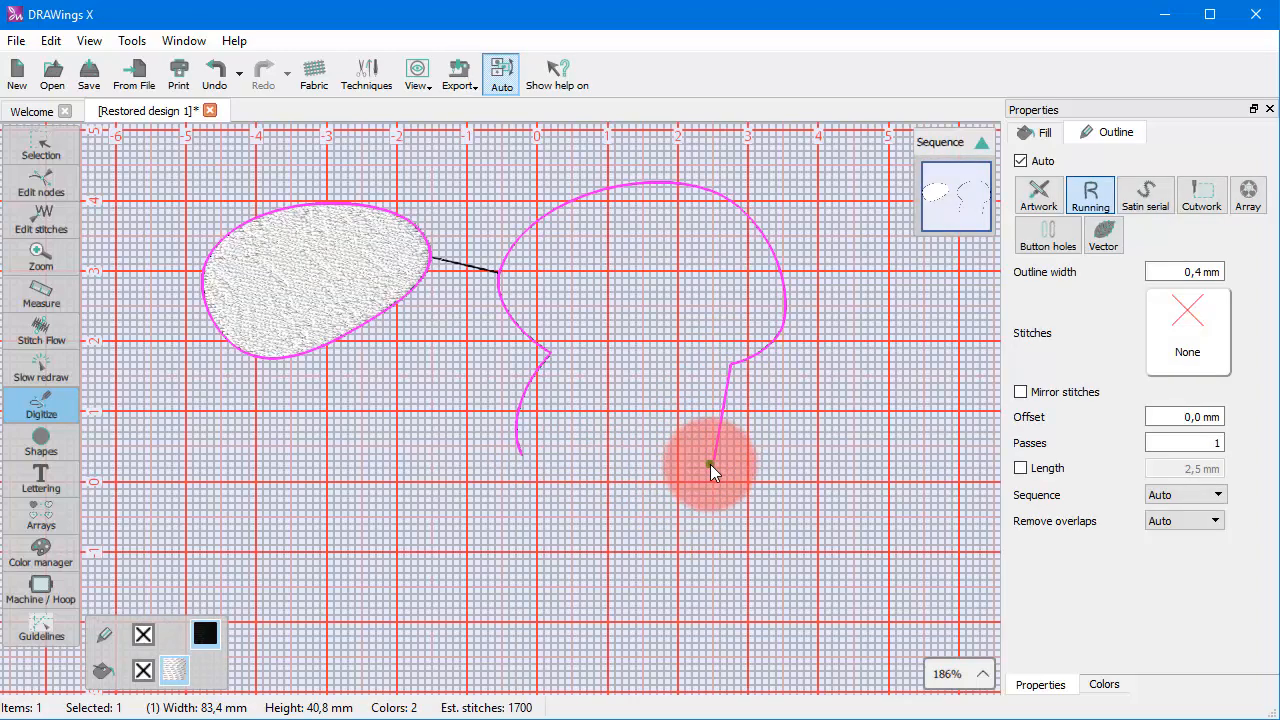
pyautogui.click(530, 470)
pyautogui.press('Escape')
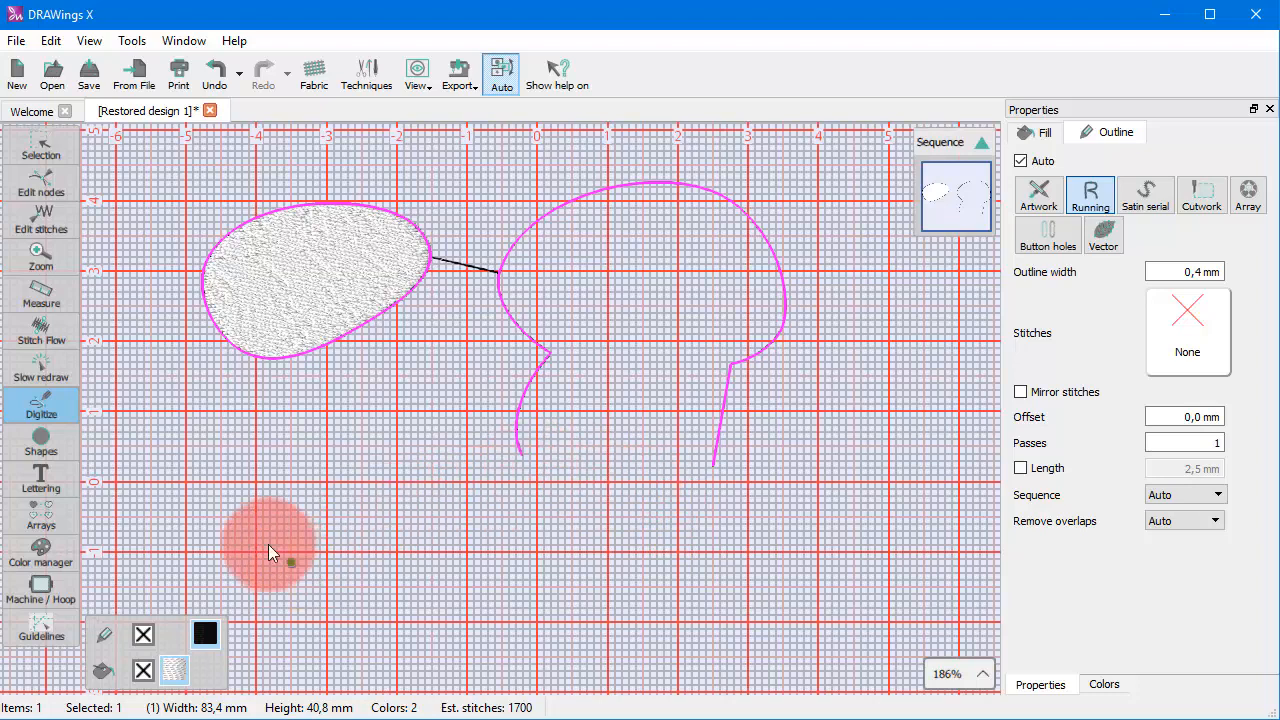
# Draw an open smooth curve about 29 by 27 mm below the egg shape and finish it as a separate outline
pyautogui.click(258, 502)
pyautogui.click(436, 516)
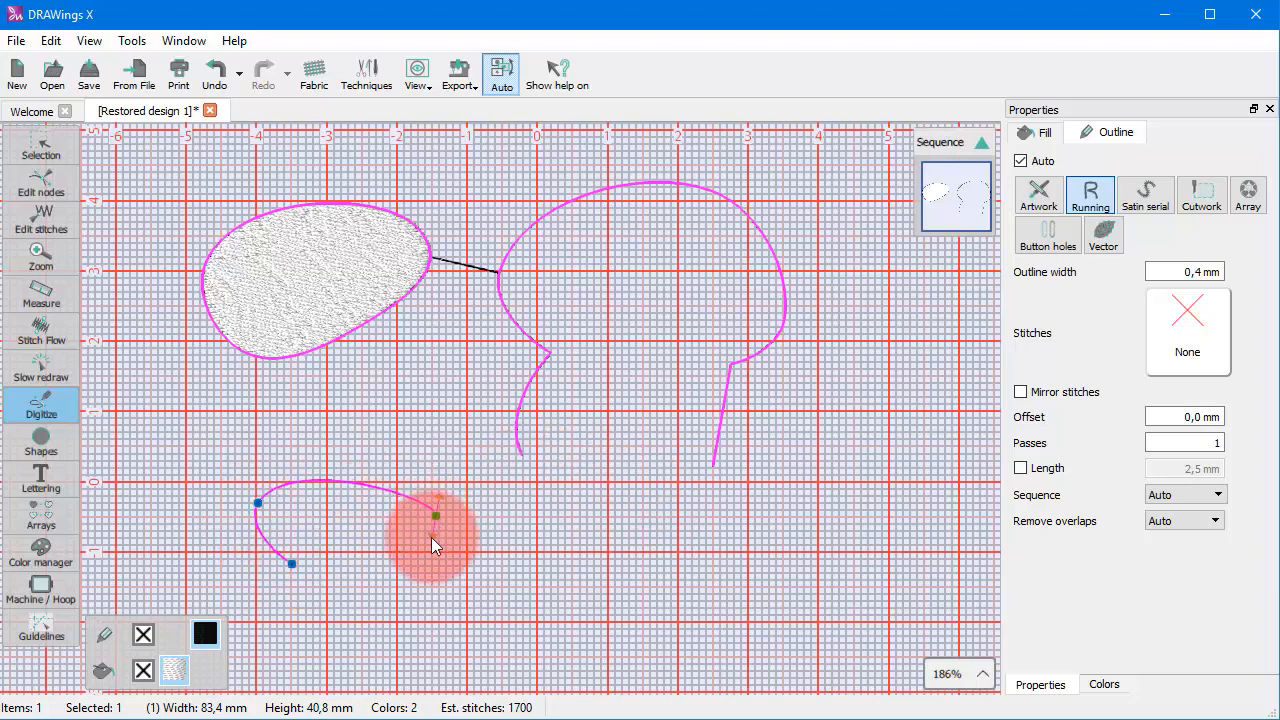
pyautogui.moveTo(436, 545)
pyautogui.mouseDown()
pyautogui.moveTo(411, 560)
pyautogui.moveTo(337, 549)
pyautogui.moveTo(426, 629)
pyautogui.mouseUp()
pyautogui.rightClick(460, 616)
# Draw an open wave about 46 mm wide beside that curve, snapping its five peak and trough nodes to the grid, and complete the object
pyautogui.click(563, 581)
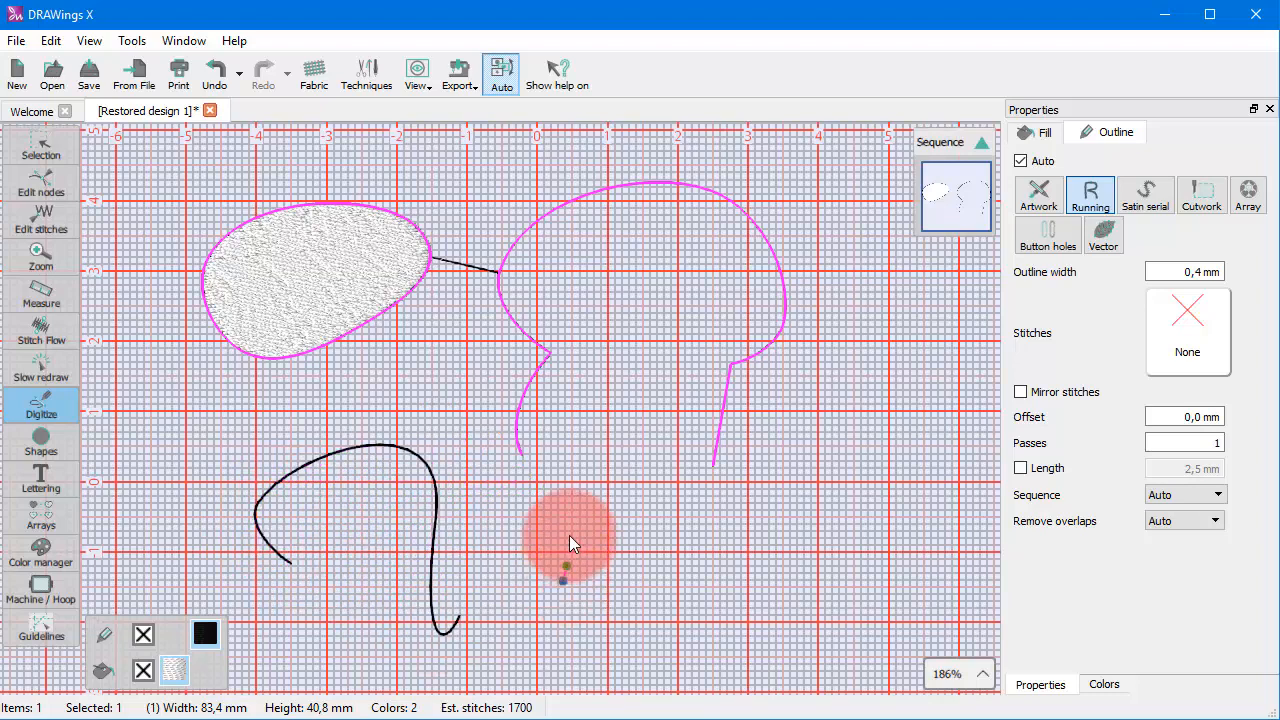
pyautogui.keyDown('alt'); pyautogui.click(607, 482); pyautogui.keyUp('alt')
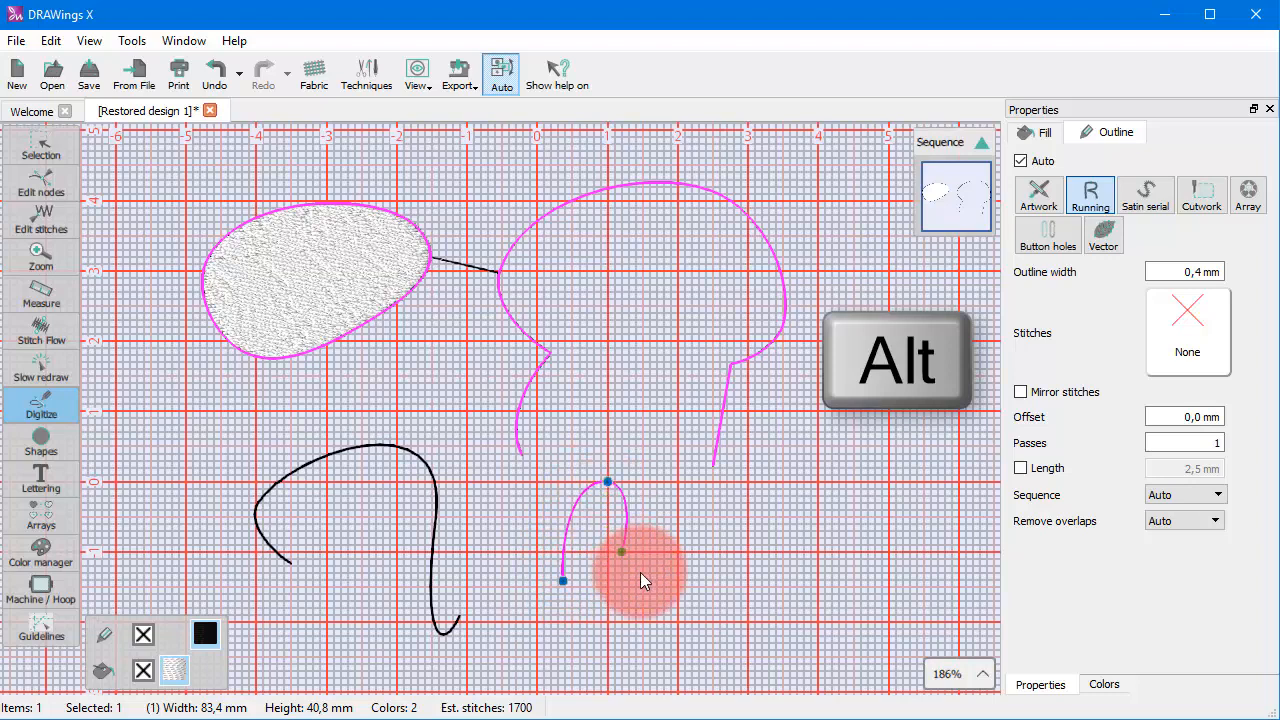
pyautogui.moveTo(643, 581); pyautogui.dragTo(688, 617)
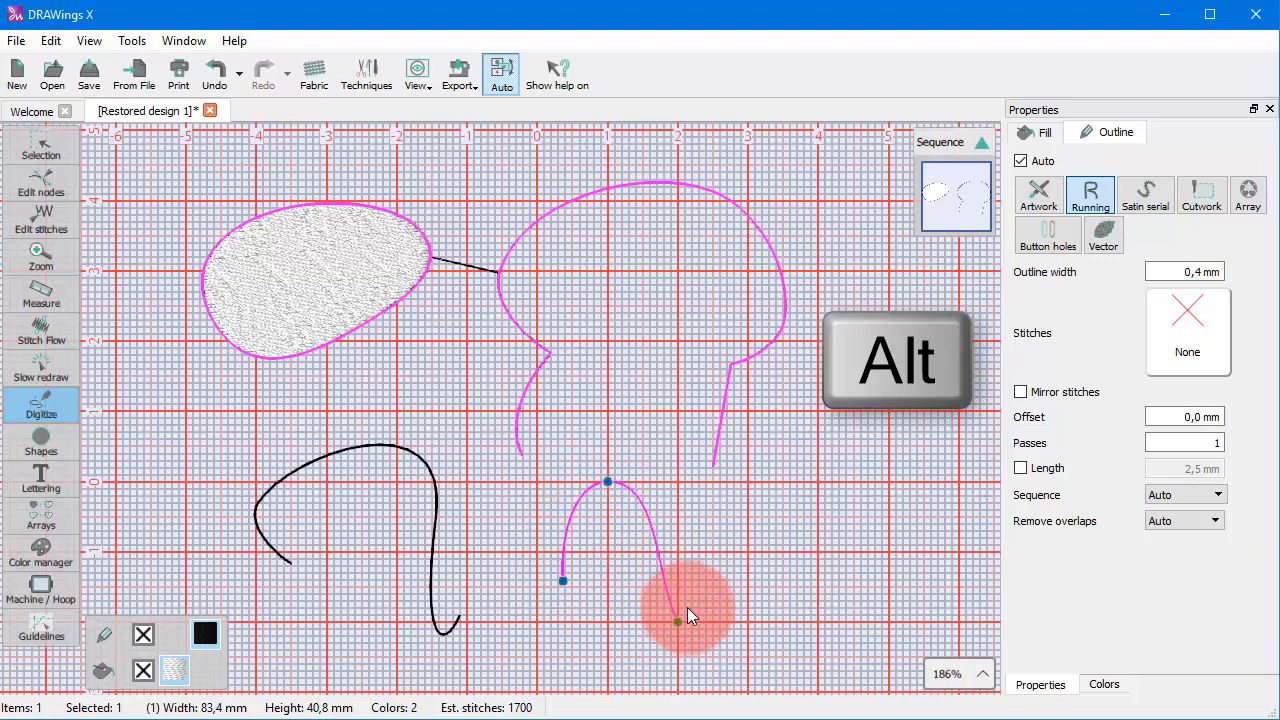
pyautogui.keyDown('alt'); pyautogui.click(688, 617); pyautogui.keyUp('alt')
pyautogui.keyDown('alt'); pyautogui.click(748, 486); pyautogui.keyUp('alt')
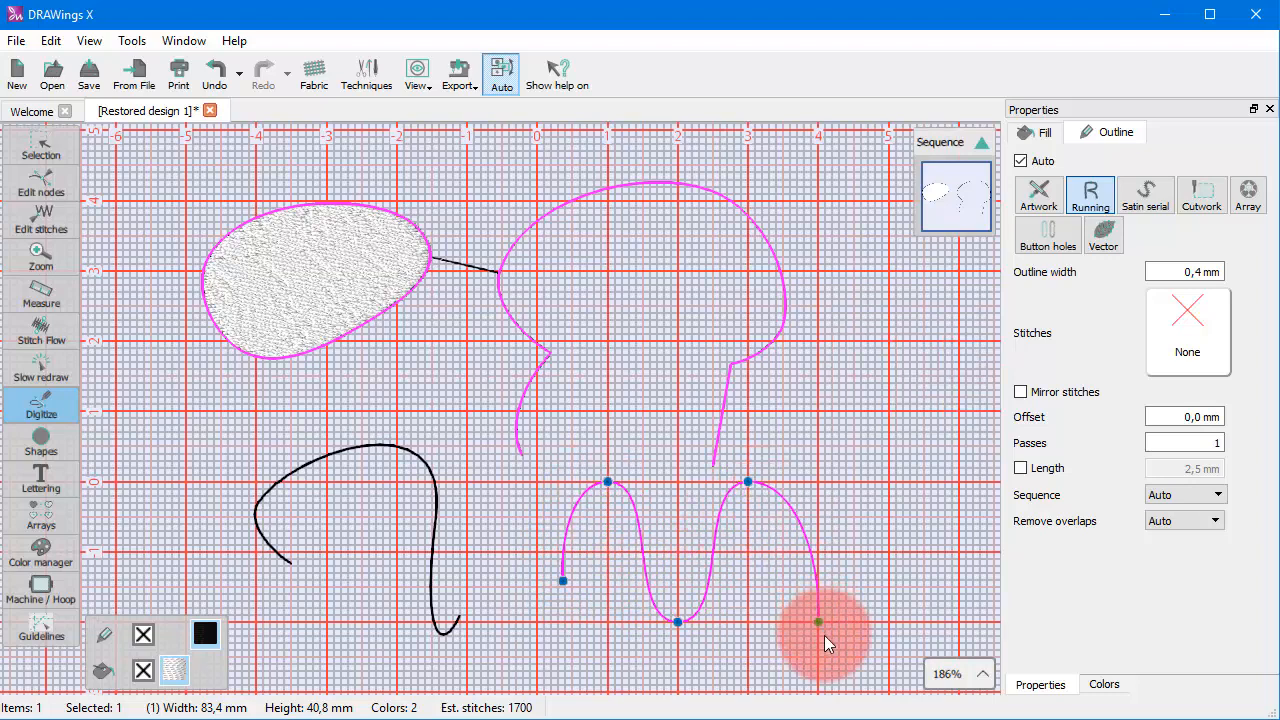
pyautogui.keyDown('alt'); pyautogui.click(820, 628); pyautogui.keyUp('alt')
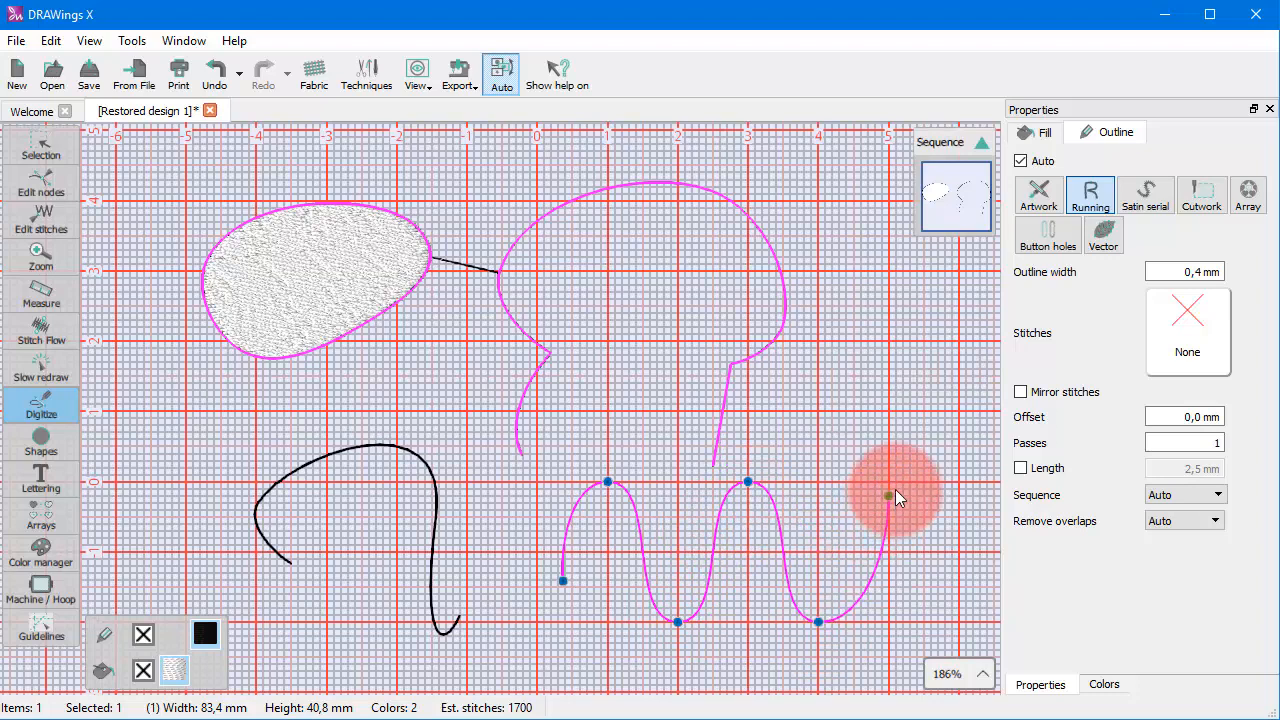
pyautogui.keyDown('alt'); pyautogui.click(890, 485); pyautogui.keyUp('alt')
pyautogui.rightClick(811, 513)
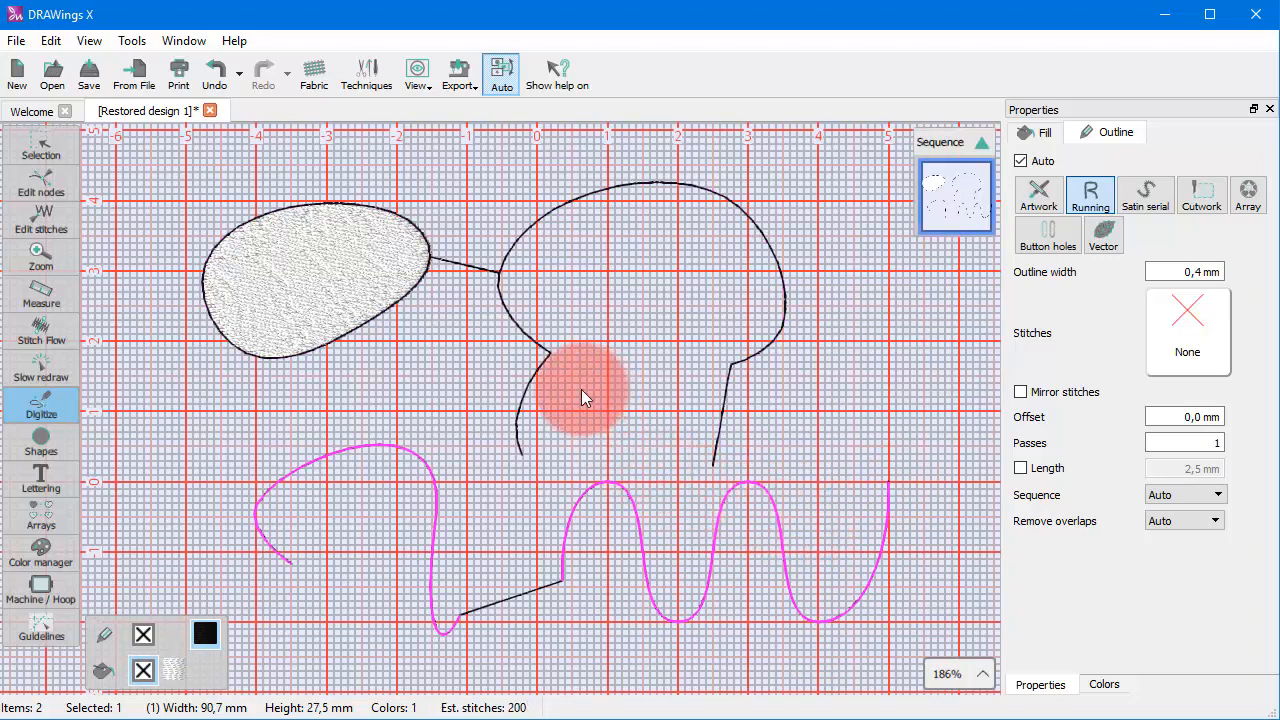
# Draw a closed oval about 42 by 24 mm with four smooth nodes over the lower part of the large open outline
pyautogui.click(607, 406)
pyautogui.click(540, 345)
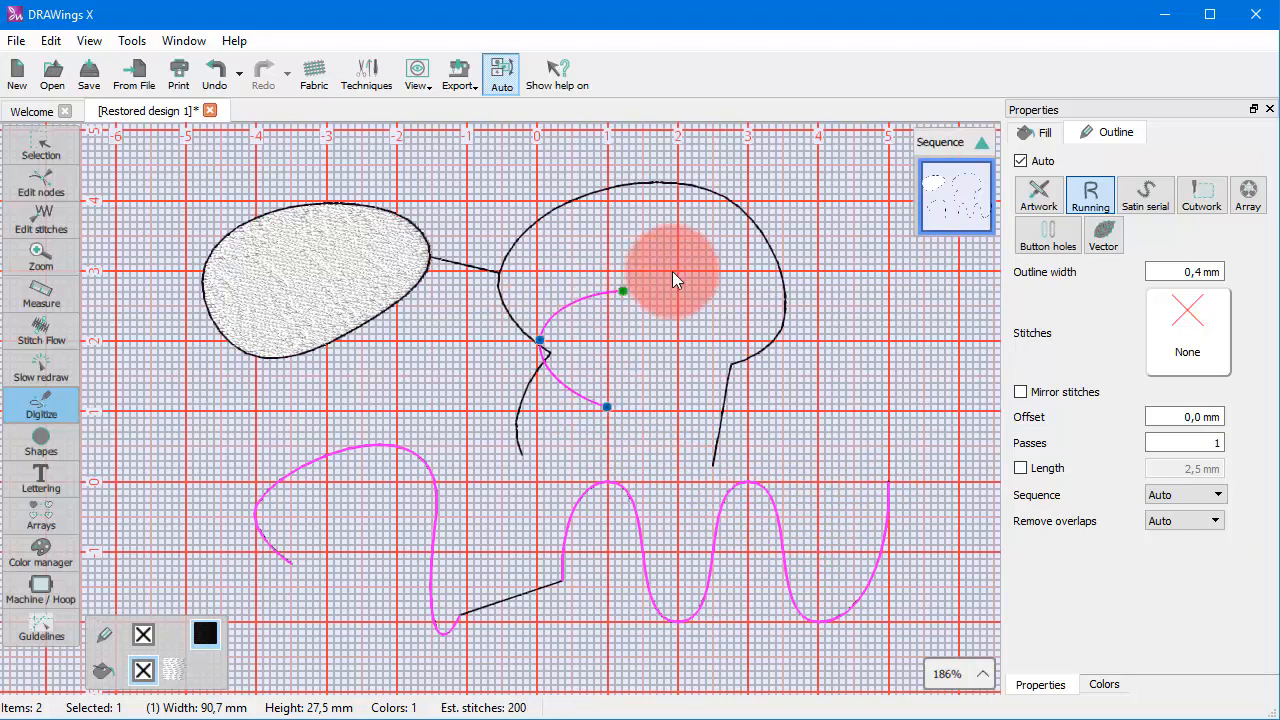
pyautogui.click(716, 254)
pyautogui.click(830, 356)
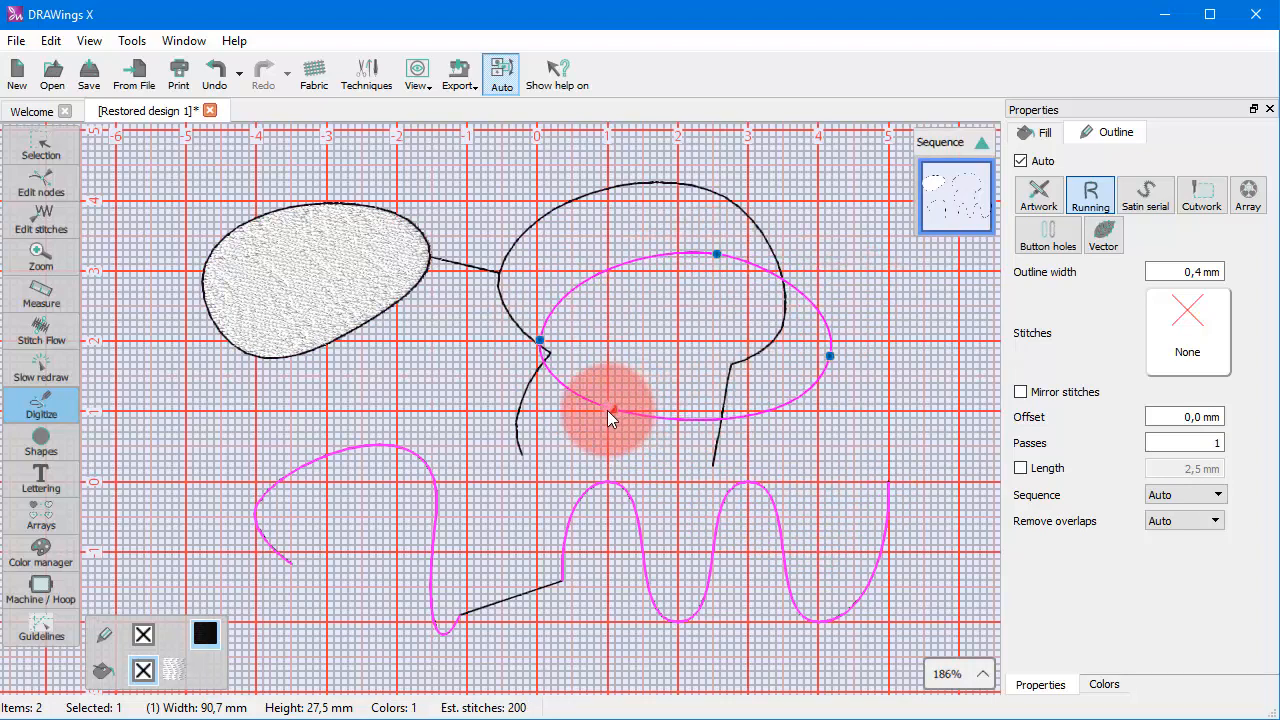
pyautogui.click(607, 408)
# Draw a closed inner oval about 24 by 15 mm with four smooth nodes as a hole, complete the object and deselect it
pyautogui.click(617, 368)
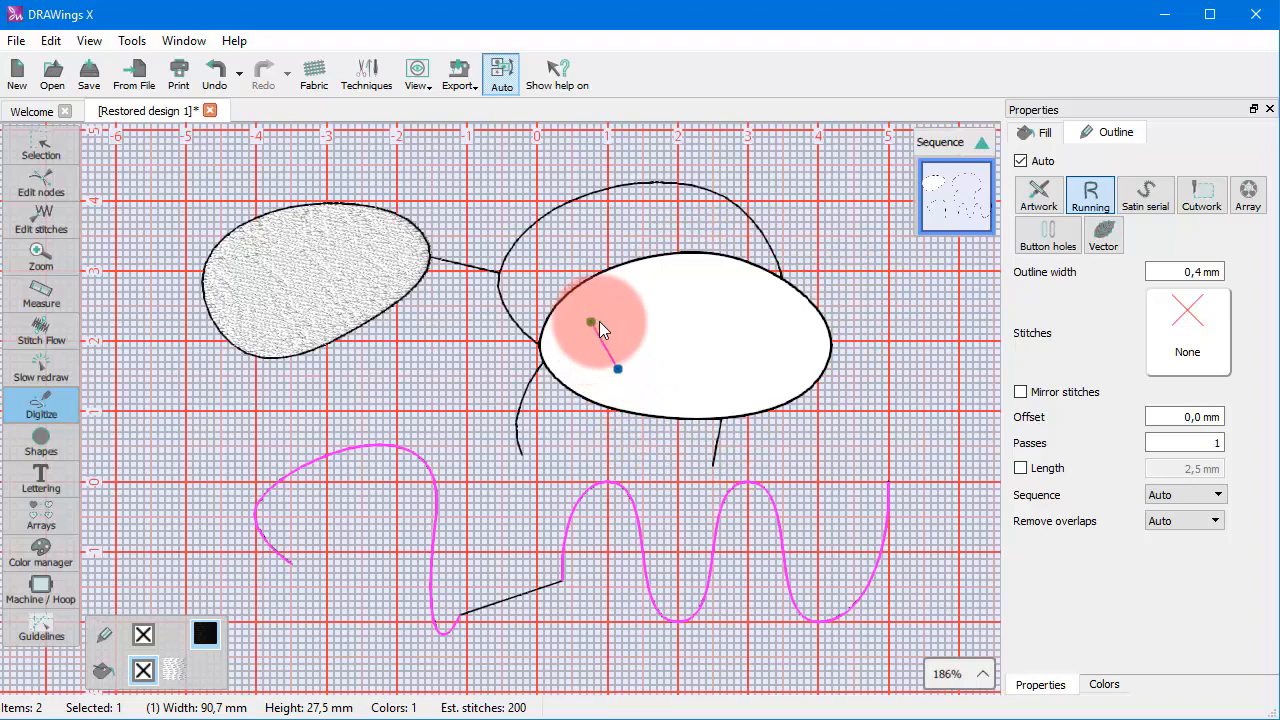
pyautogui.click(600, 321)
pyautogui.click(764, 308)
pyautogui.click(752, 362)
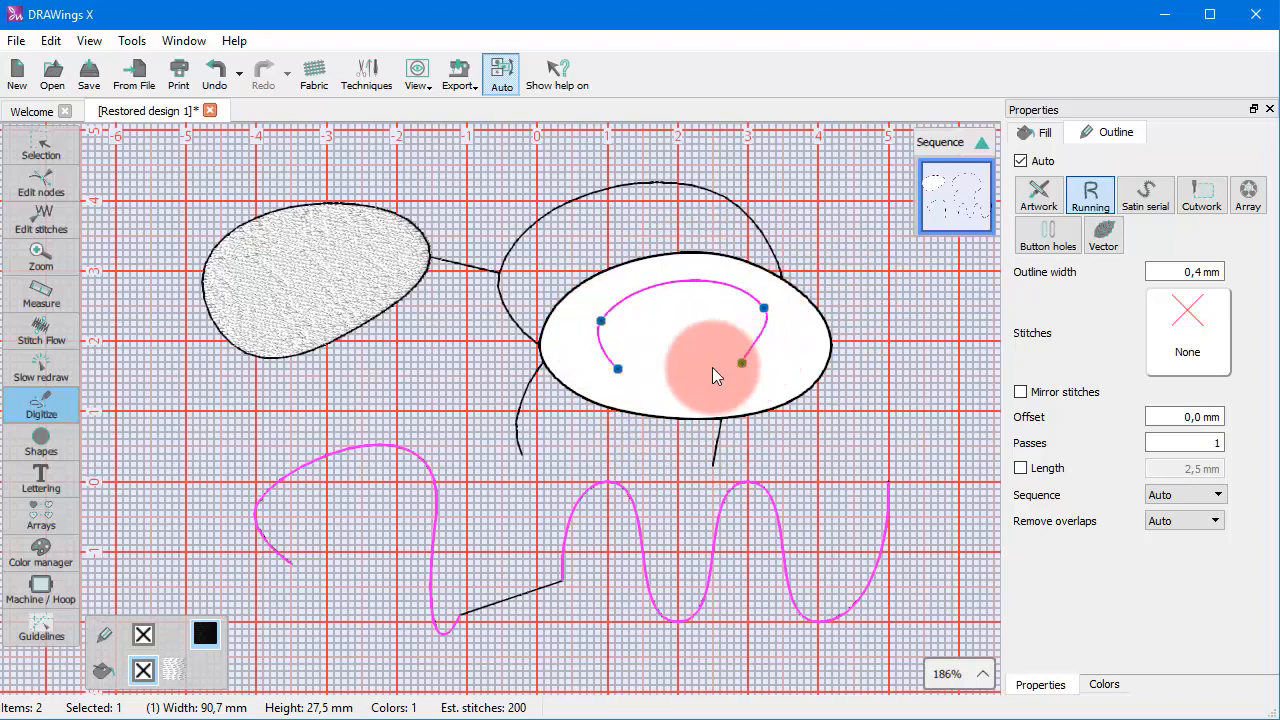
pyautogui.click(619, 370)
pyautogui.rightClick(689, 400)
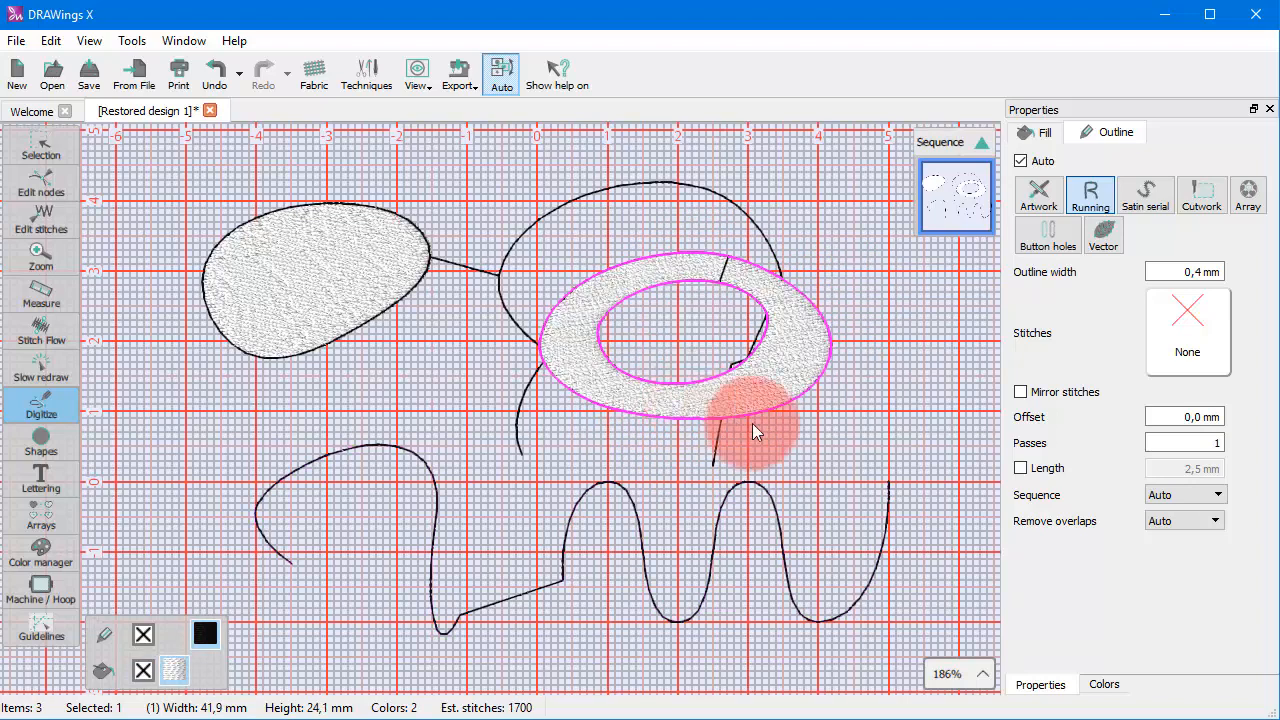
pyautogui.press('Escape')
pyautogui.click(852, 433)
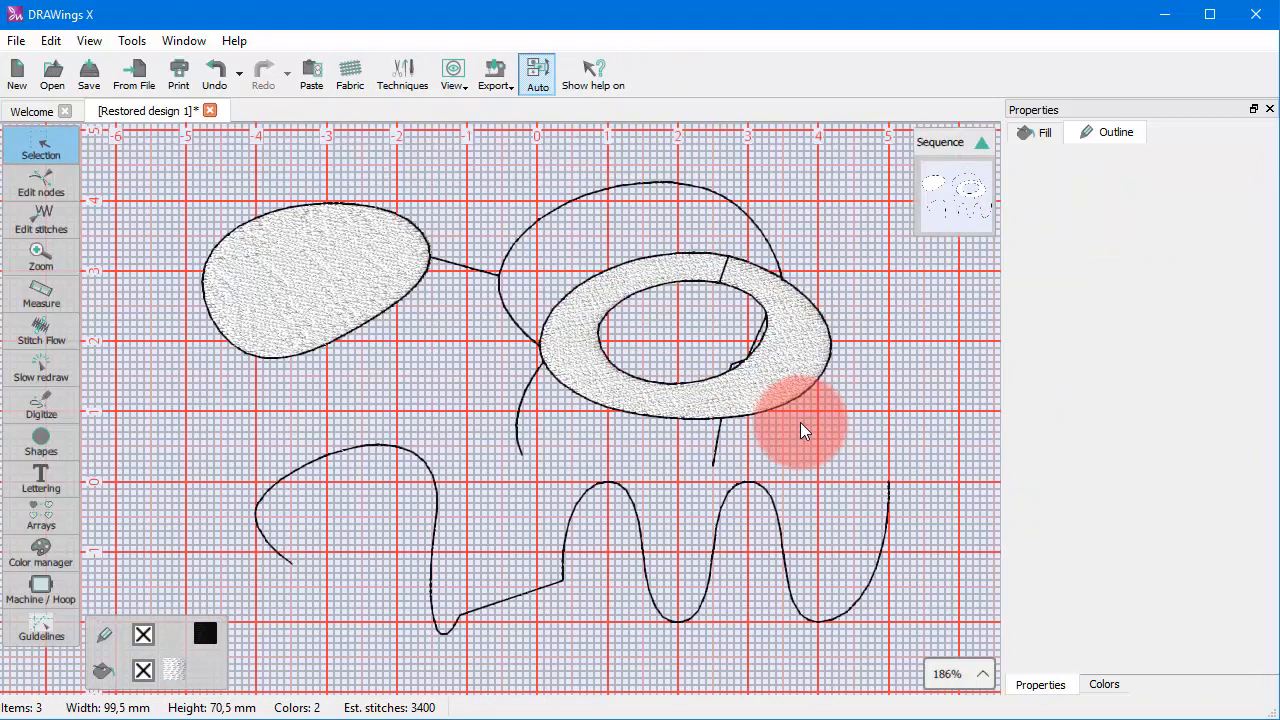